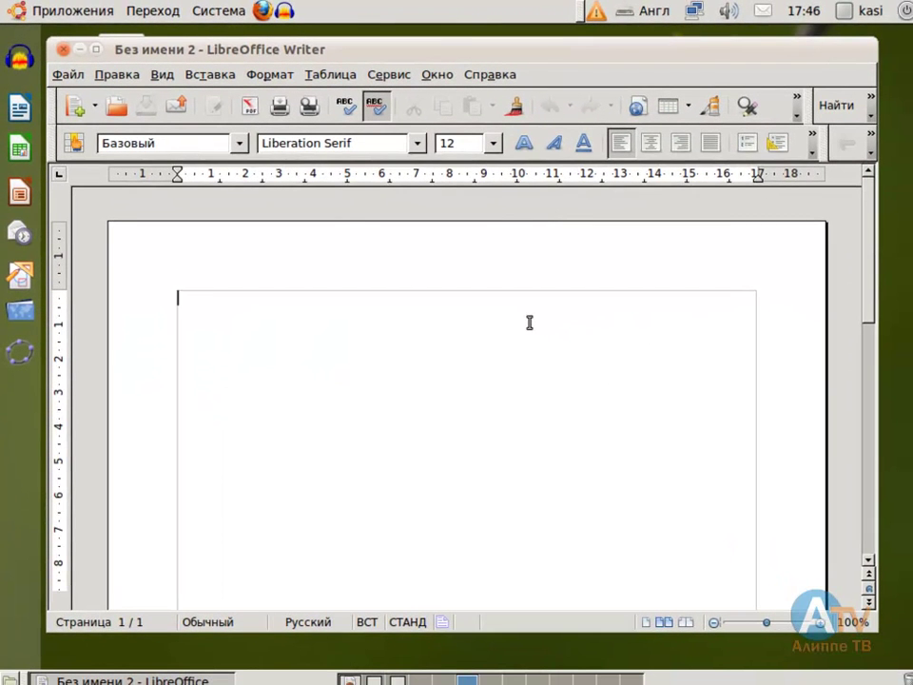
Fill the blank document with about one and a half lines of random capital letters beginning with WJFNOWEJFVN
{"action": "type", "text": "WJFNOWEJFVNWONVWOJVNFDJNVDFJVNJVNDOFJVNDJFVNDOJFVNDOFJNVDJFVNFJNVFJVNJVNFOJVNDOFJVNFJVNN"}
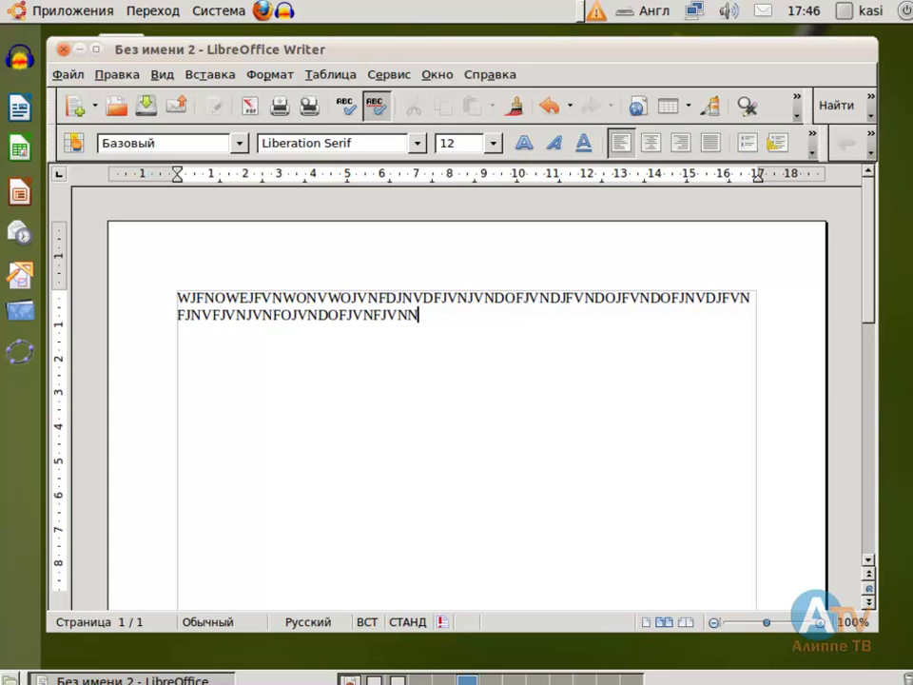
Start saving the document under the name TEKST, with Рабочий стол as the destination folder
{"action": "left_click", "coordinate": [67, 76]}
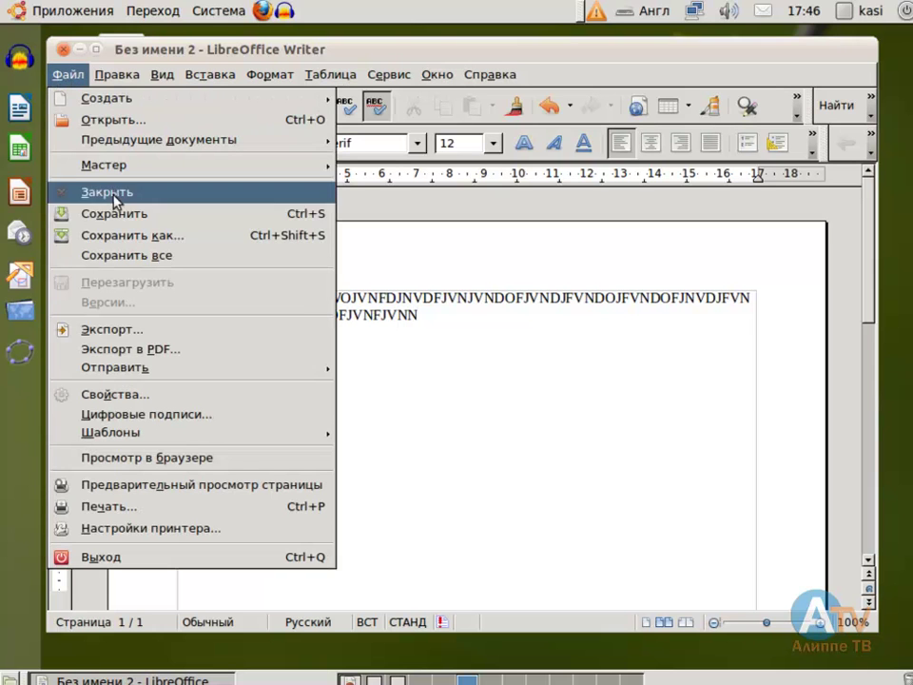
{"action": "left_click", "coordinate": [119, 236]}
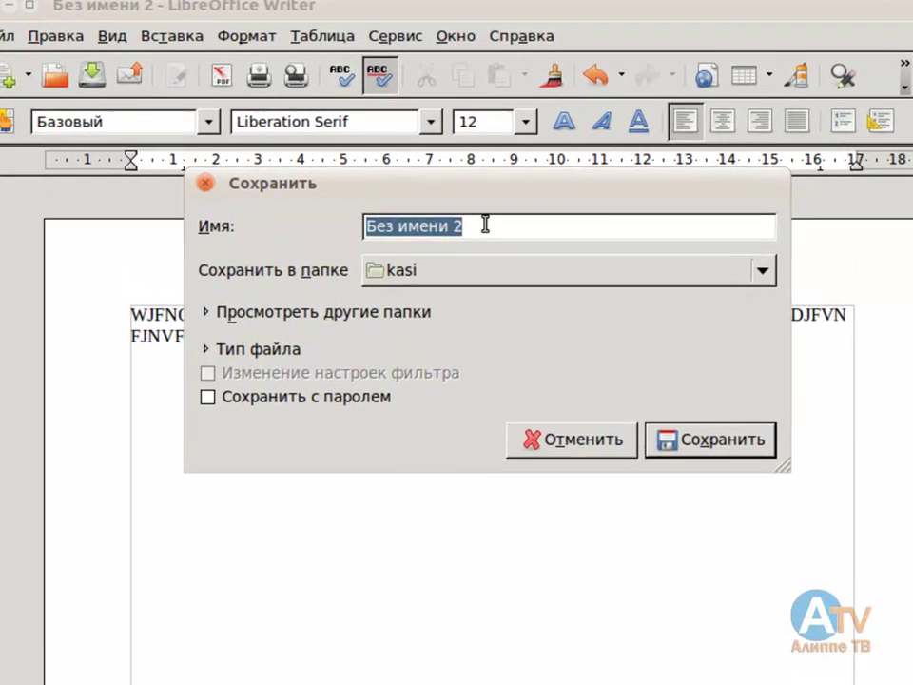
{"action": "type", "text": "TE"}
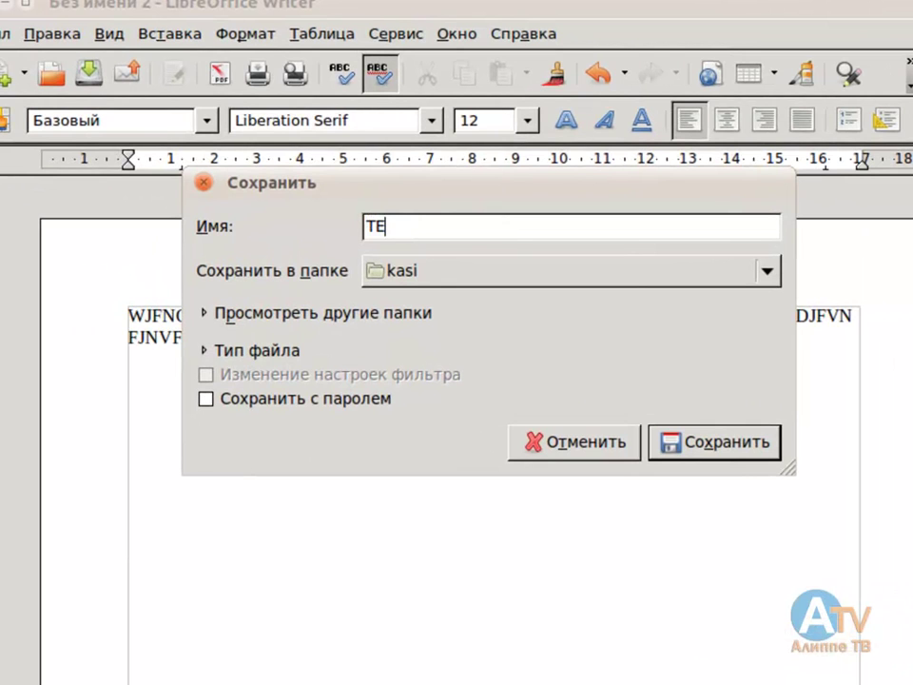
{"action": "type", "text": "KST"}
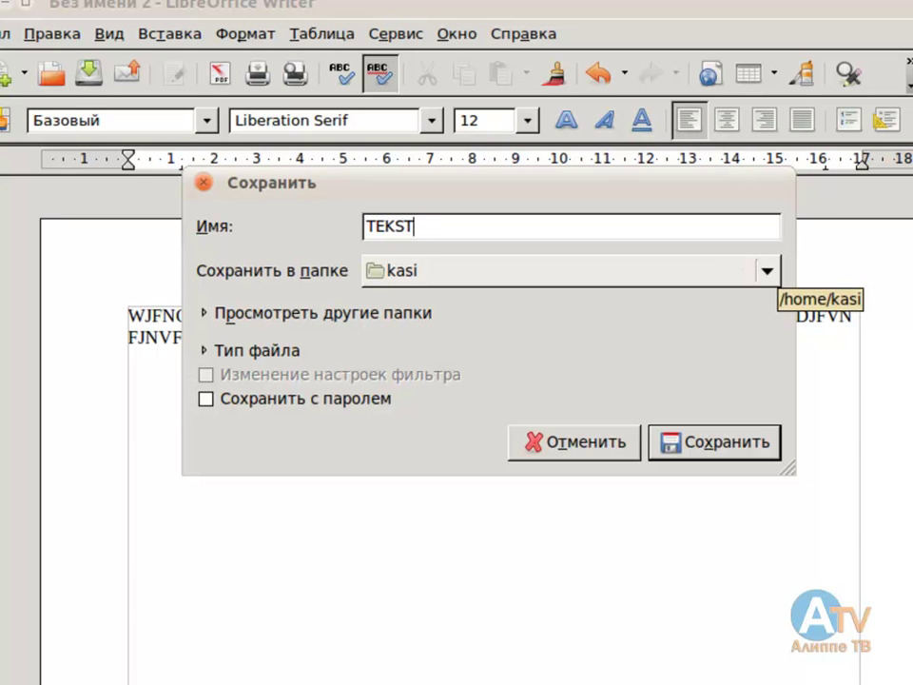
{"action": "left_click", "coordinate": [766, 271]}
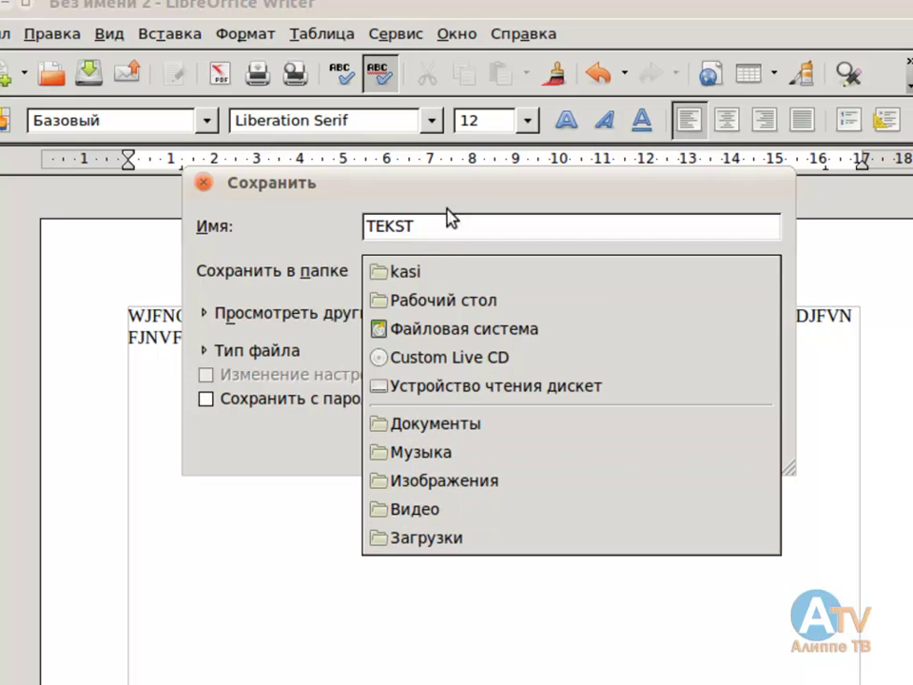
{"action": "left_click", "coordinate": [427, 301]}
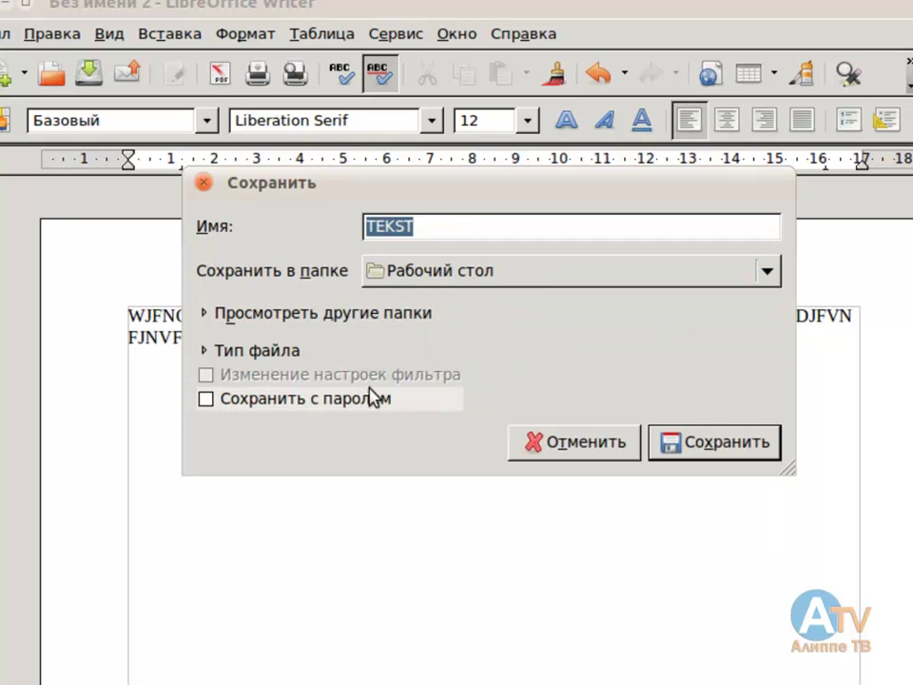
Choose Microsoft Word 97/2000/XP (doc) as the file type and save the document, keeping that format
{"action": "left_click", "coordinate": [252, 350]}
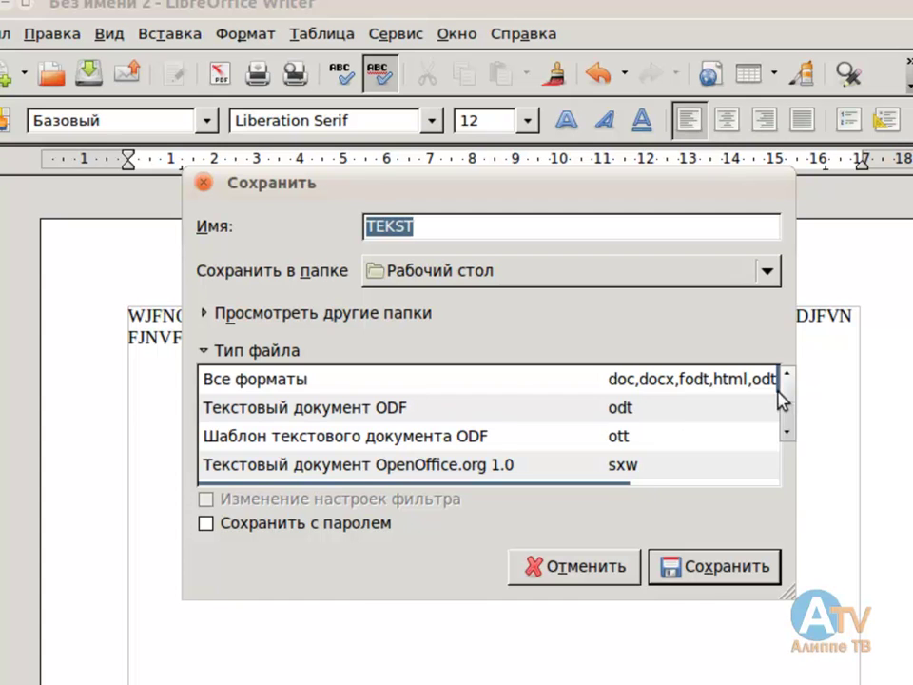
{"action": "scroll", "coordinate": [784, 404], "scroll_direction": "down", "scroll_amount": 5}
{"action": "scroll", "coordinate": [781, 451], "scroll_direction": "down", "scroll_amount": 3}
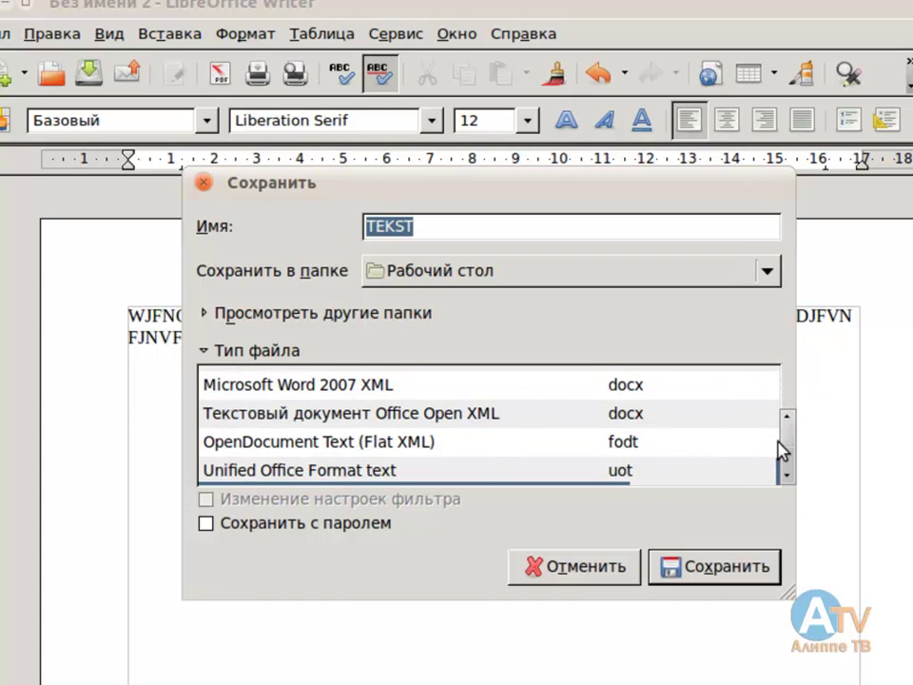
{"action": "scroll", "coordinate": [787, 448], "scroll_direction": "up", "scroll_amount": 2}
{"action": "scroll", "coordinate": [786, 449], "scroll_direction": "down", "scroll_amount": 2}
{"action": "scroll", "coordinate": [787, 449], "scroll_direction": "up", "scroll_amount": 3}
{"action": "scroll", "coordinate": [783, 438], "scroll_direction": "down", "scroll_amount": 4}
{"action": "scroll", "coordinate": [786, 447], "scroll_direction": "up", "scroll_amount": 4}
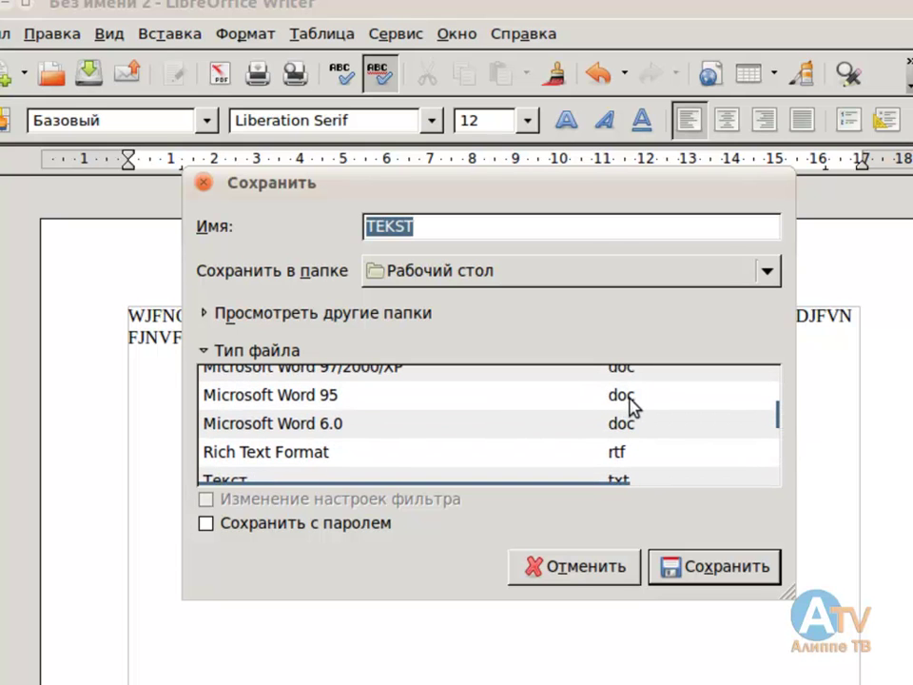
{"action": "scroll", "coordinate": [774, 424], "scroll_direction": "up", "scroll_amount": 3}
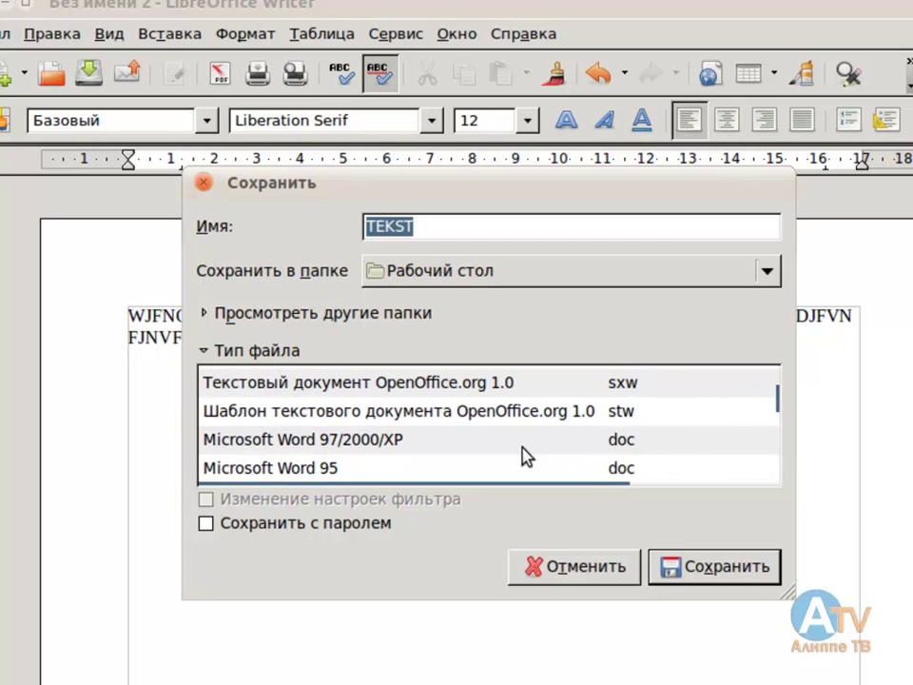
{"action": "left_click", "coordinate": [521, 443]}
{"action": "left_click", "coordinate": [661, 556]}
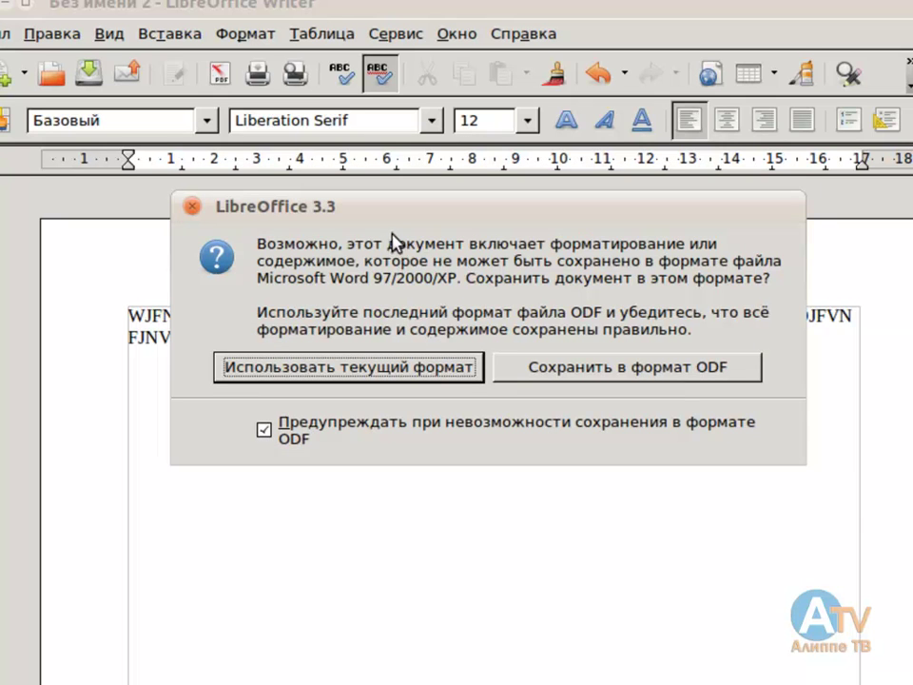
{"action": "left_click", "coordinate": [390, 368]}
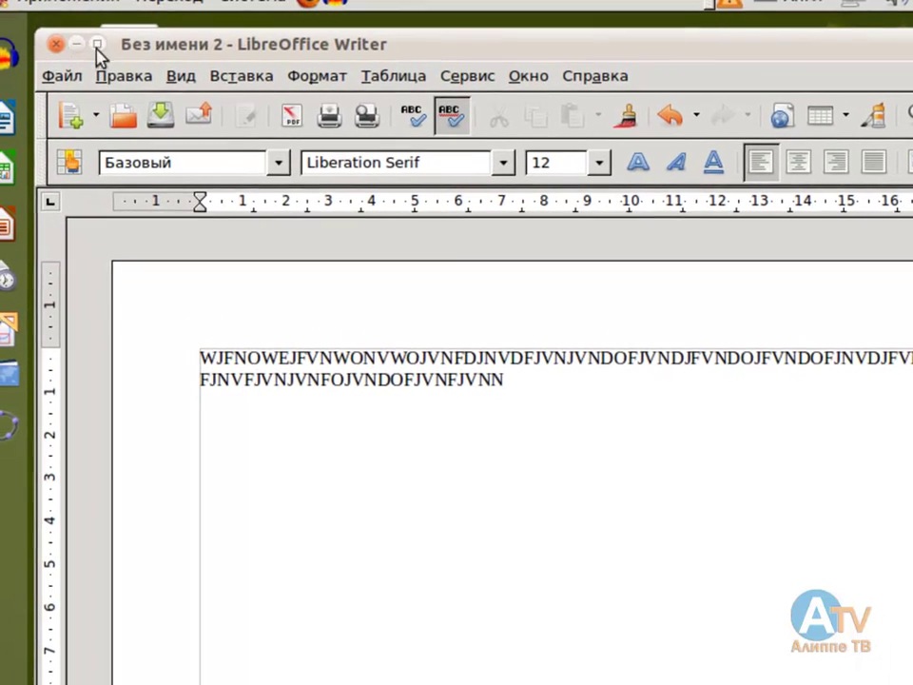
Move the document window aside to check the desktop for the saved file
{"action": "left_click_drag", "start_coordinate": [171, 55], "coordinate": [433, 77]}
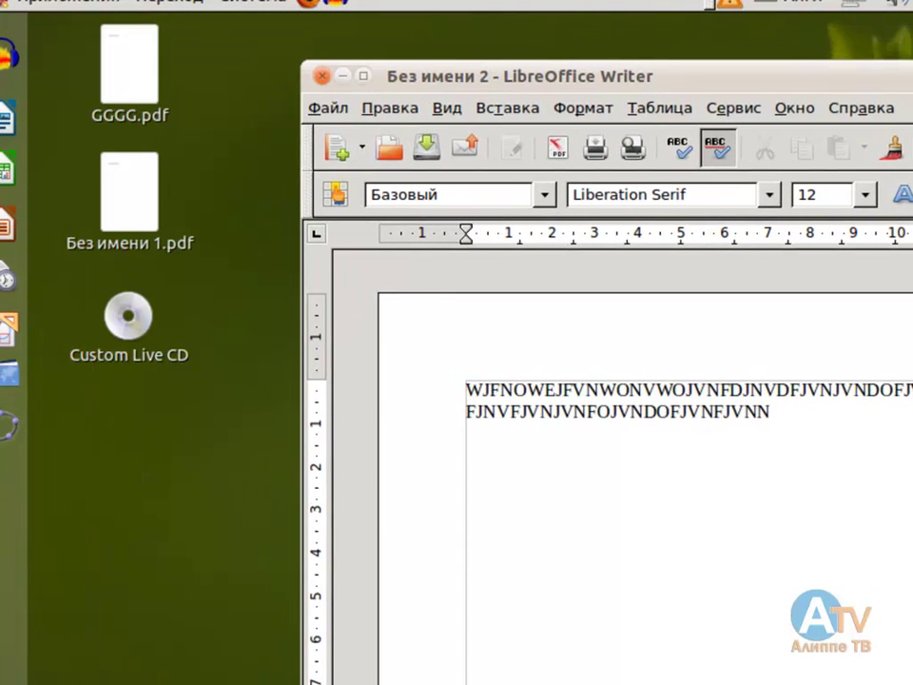
{"action": "left_click_drag", "start_coordinate": [557, 74], "coordinate": [344, 34]}
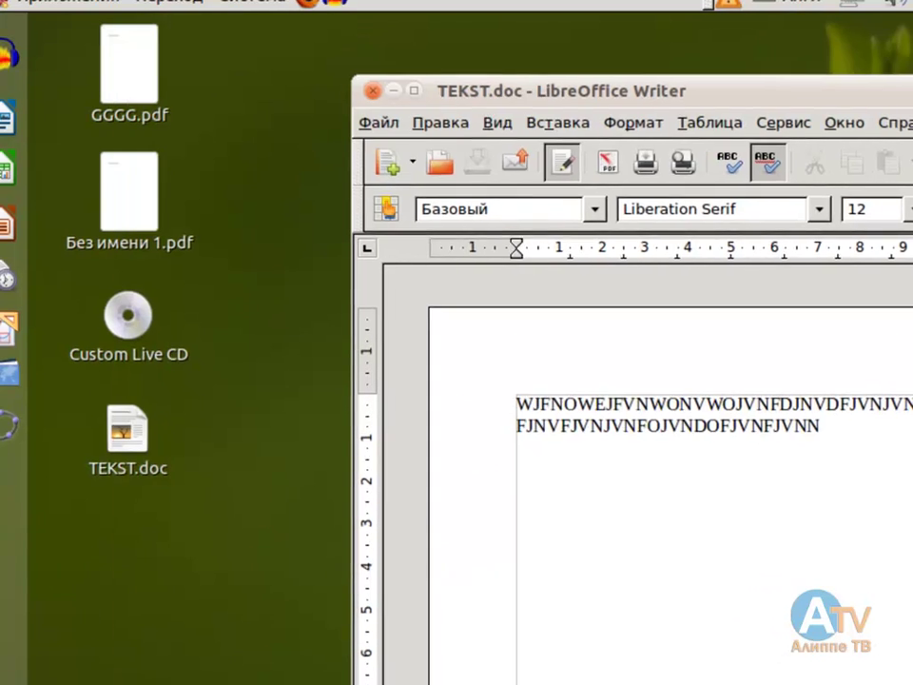
{"action": "left_click_drag", "start_coordinate": [911, 99], "coordinate": [874, 92]}
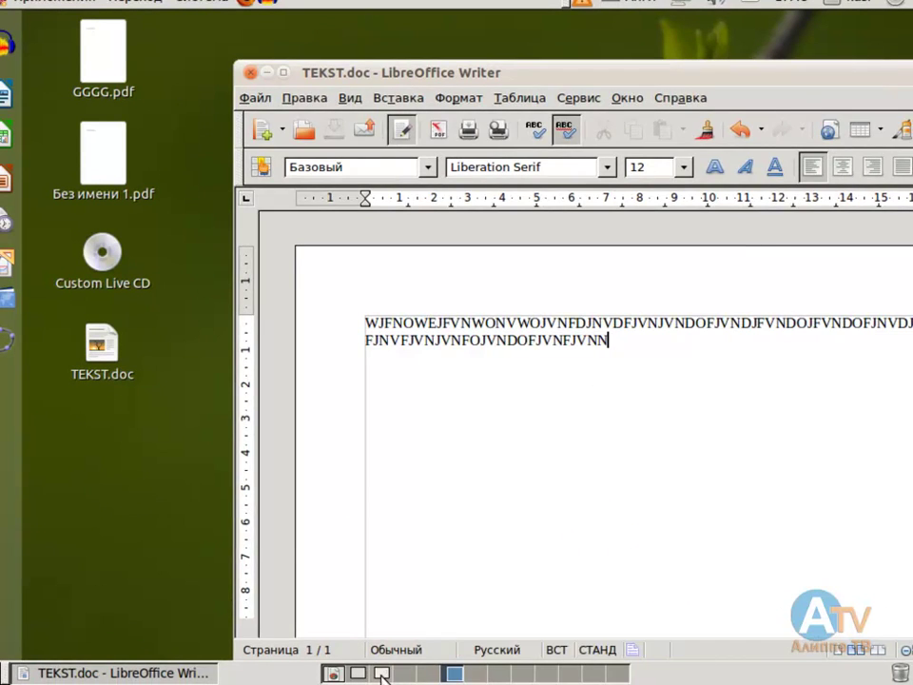
Close the Parley, Kig and LibreOffice Calc windows on the other workspaces
{"action": "left_click", "coordinate": [381, 673]}
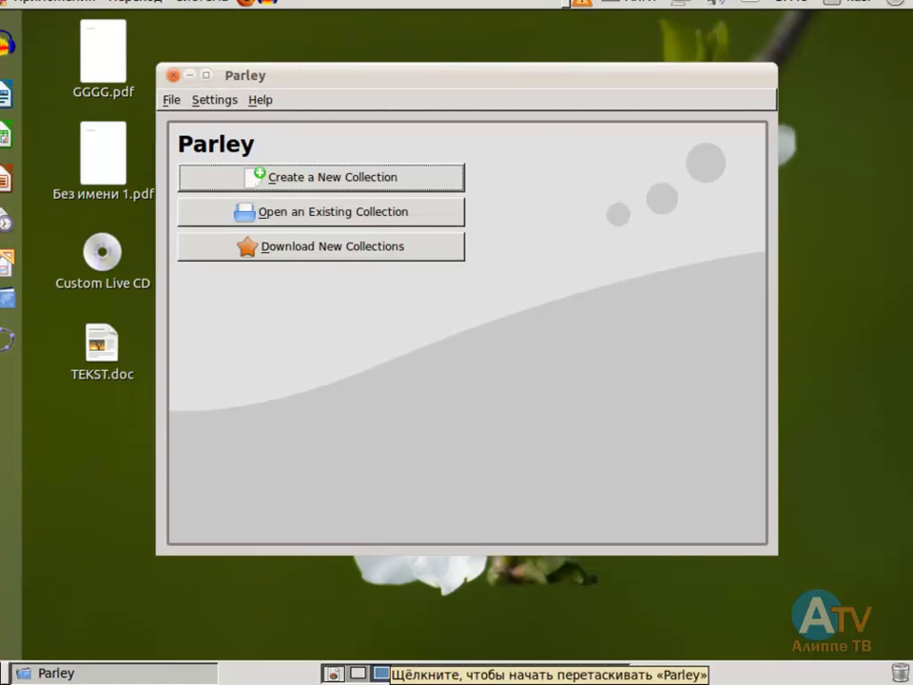
{"action": "left_click", "coordinate": [167, 75]}
{"action": "left_click", "coordinate": [358, 672]}
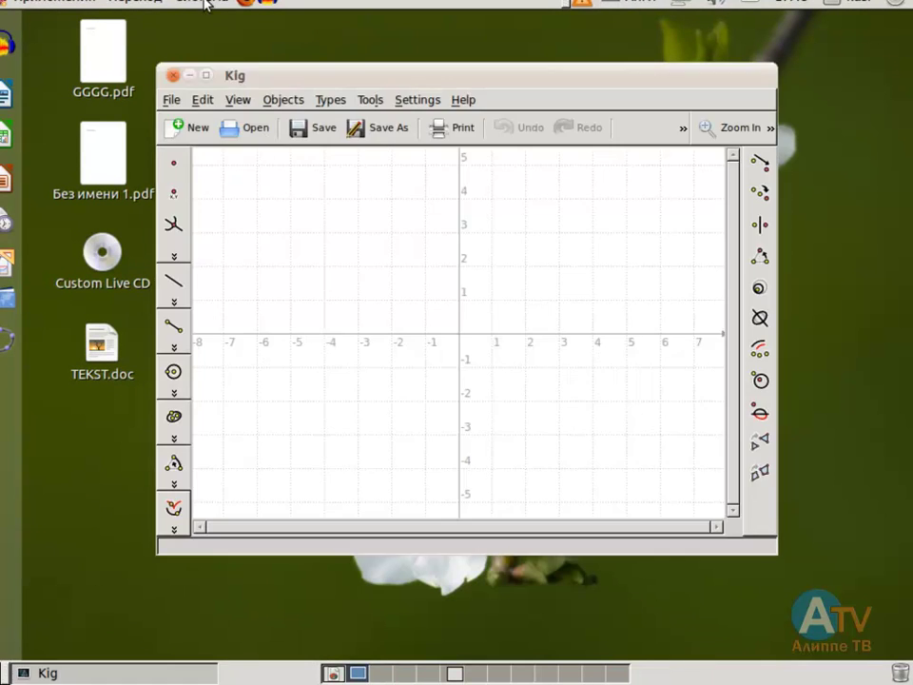
{"action": "left_click", "coordinate": [172, 75]}
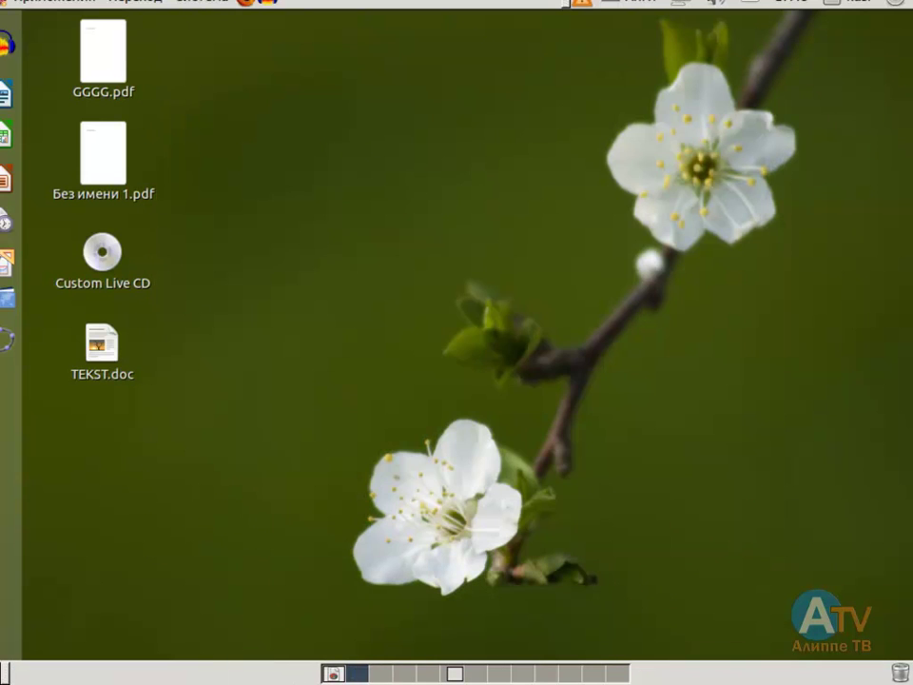
{"action": "left_click", "coordinate": [332, 673]}
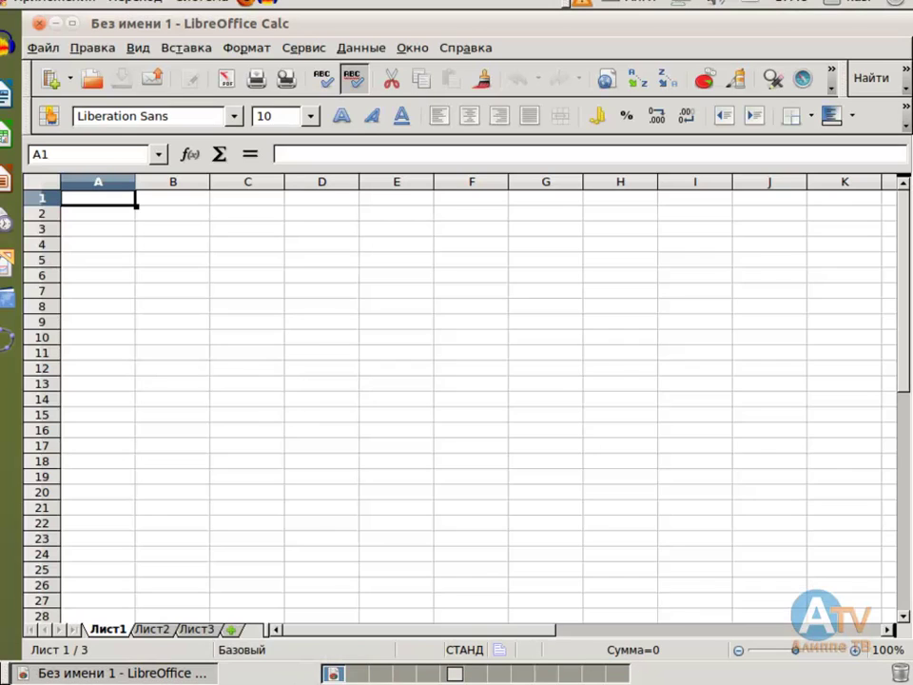
{"action": "key", "text": "ctrl+q"}
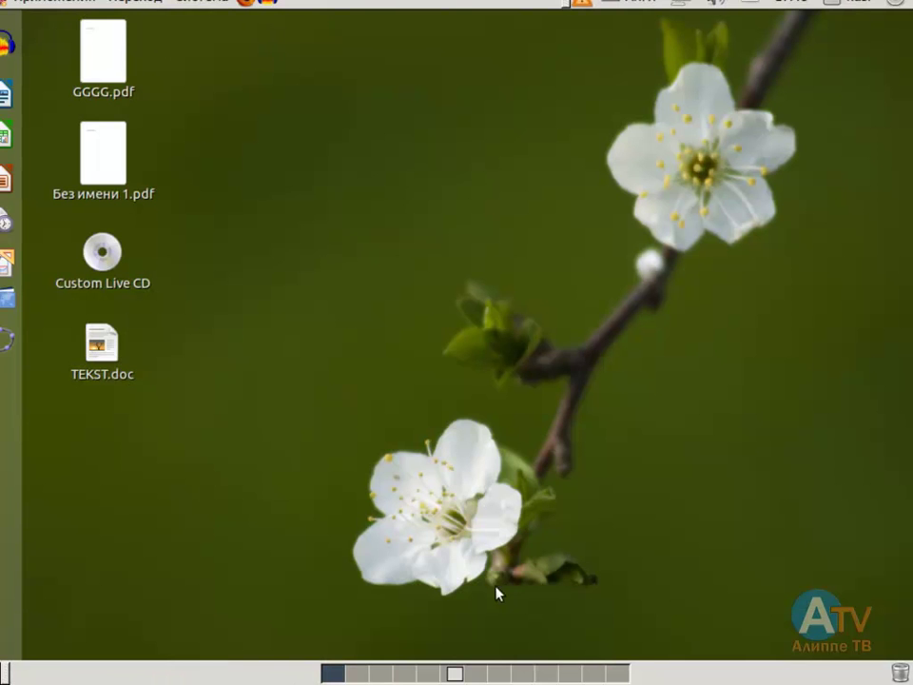
Open TEKST.doc from the desktop and reposition its window so the whole page width shows
{"action": "left_click", "coordinate": [95, 340]}
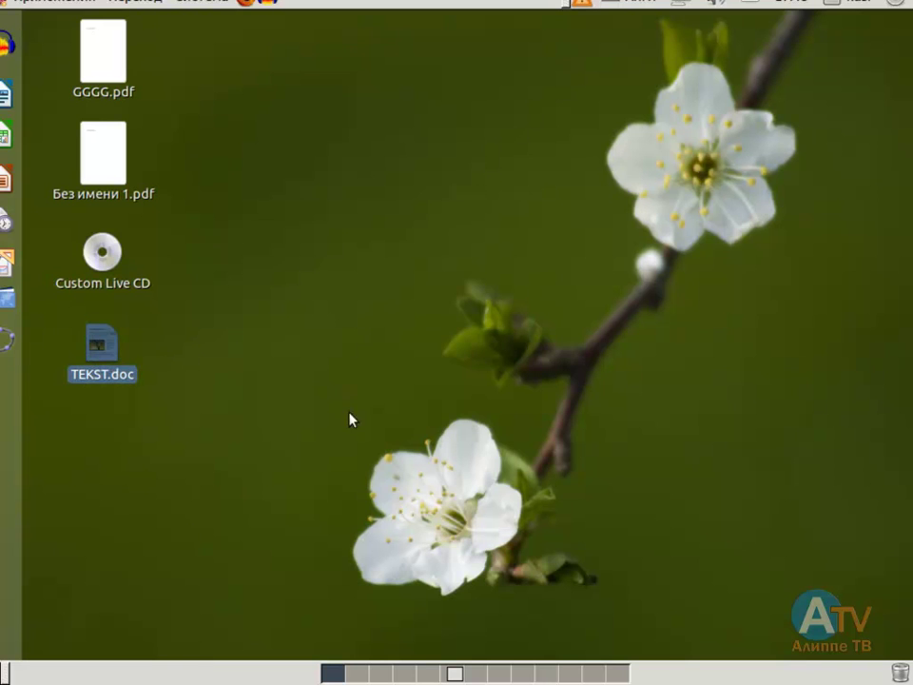
{"action": "double_click", "coordinate": [103, 344]}
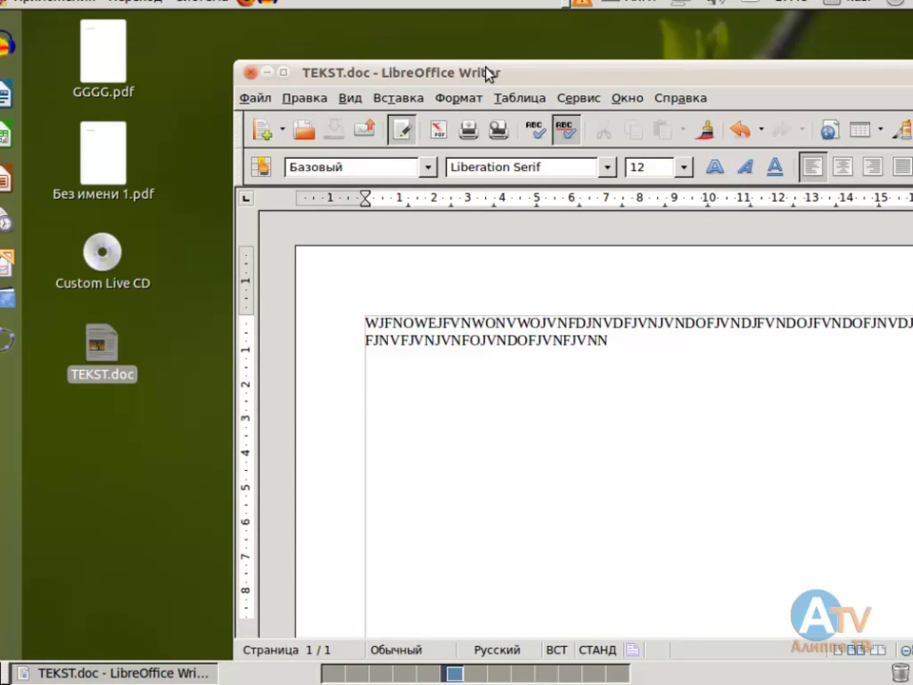
{"action": "left_click_drag", "start_coordinate": [487, 74], "coordinate": [288, 25]}
Save a copy of TEKST to the home folder
{"action": "left_click", "coordinate": [55, 49]}
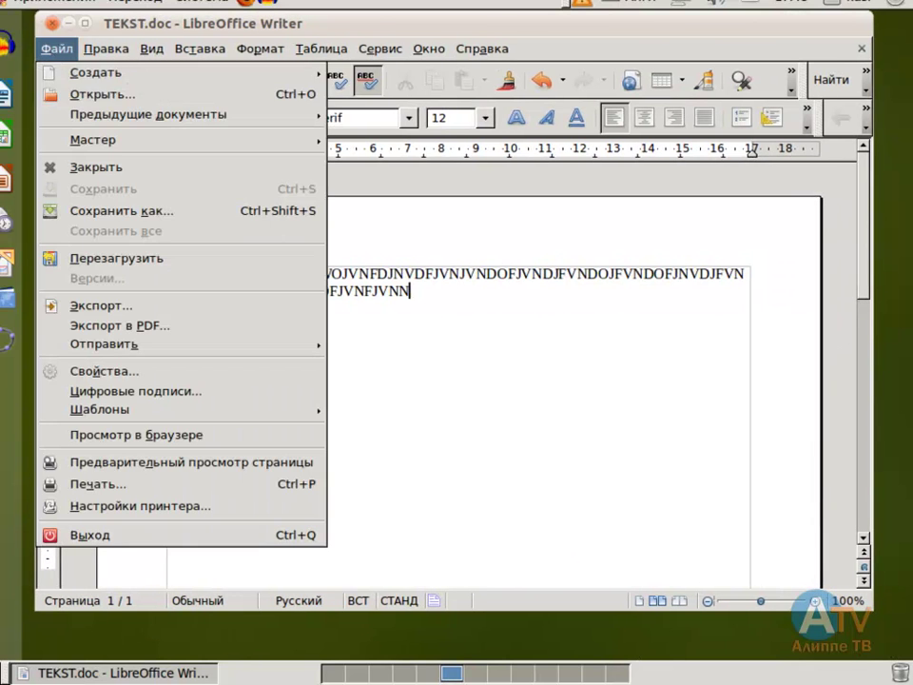
{"action": "left_click", "coordinate": [112, 215]}
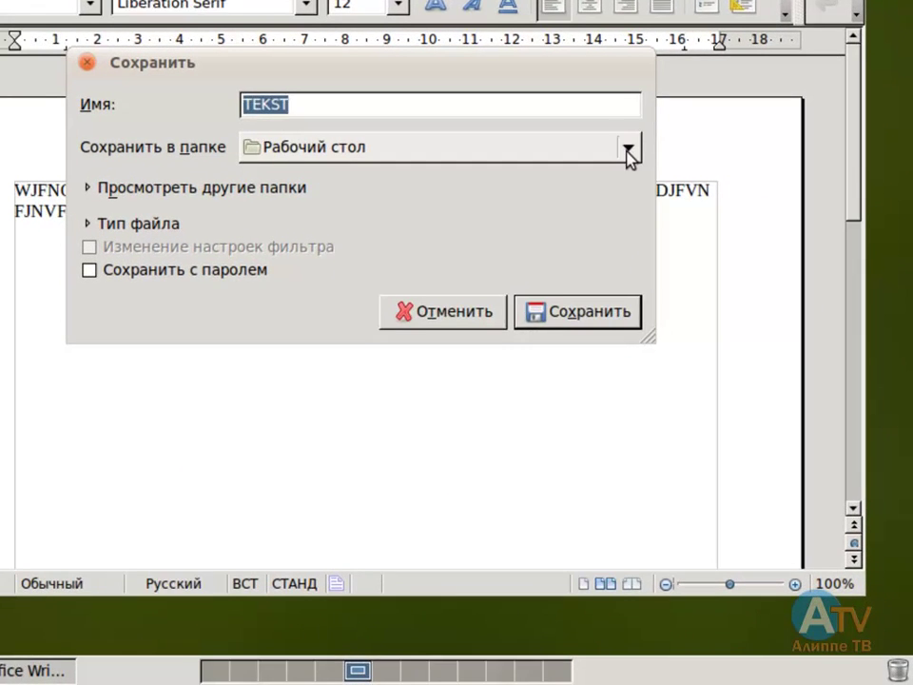
{"action": "left_click", "coordinate": [676, 238]}
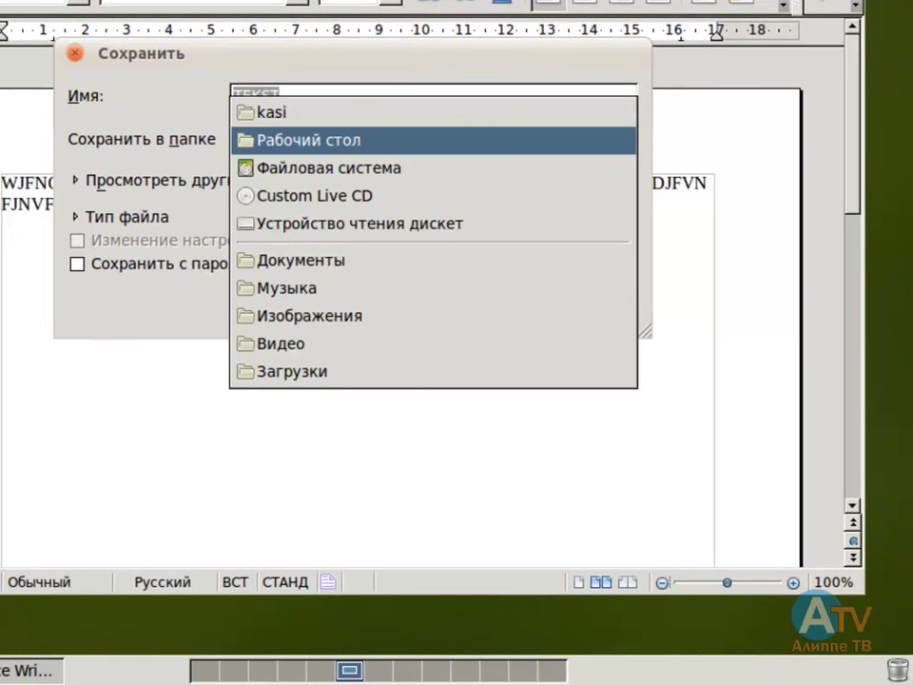
{"action": "left_click", "coordinate": [262, 115]}
{"action": "left_click", "coordinate": [539, 310]}
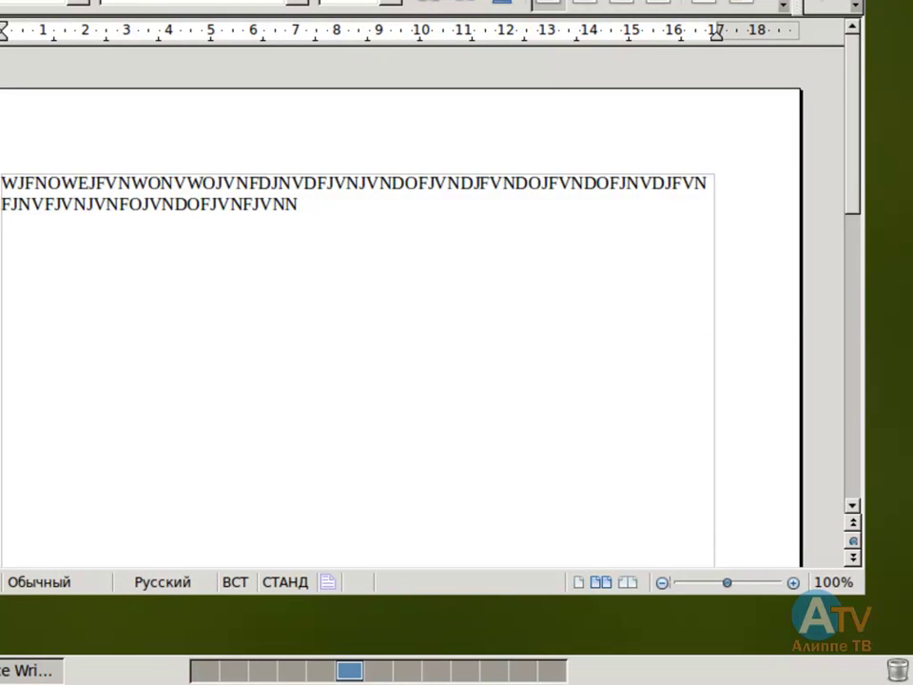
Save another copy of TEKST to the Документы folder
{"action": "left_click", "coordinate": [0, 0]}
{"action": "left_click", "coordinate": [0, 117]}
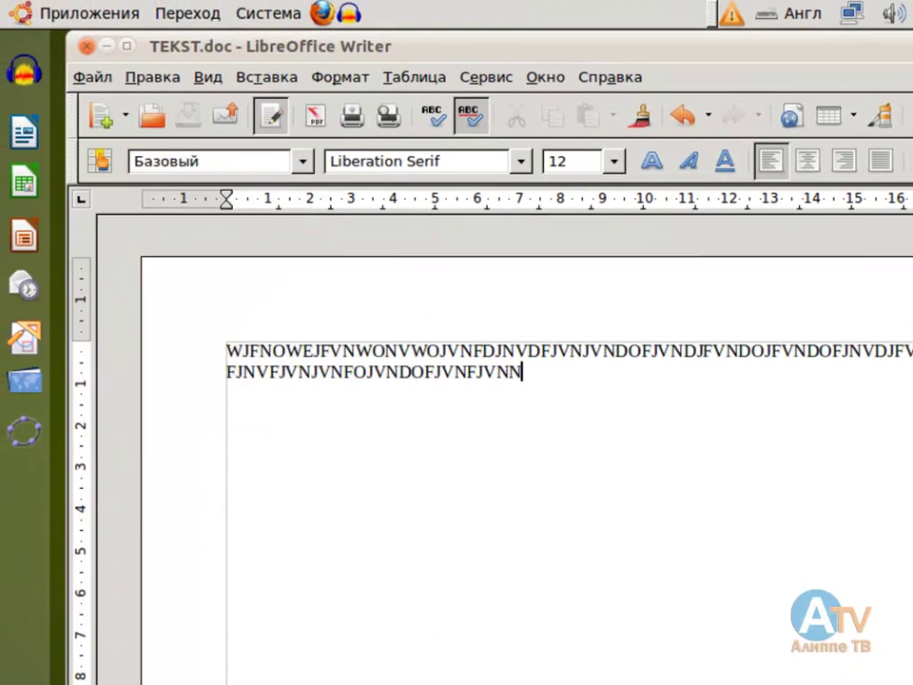
{"action": "left_click", "coordinate": [846, 307]}
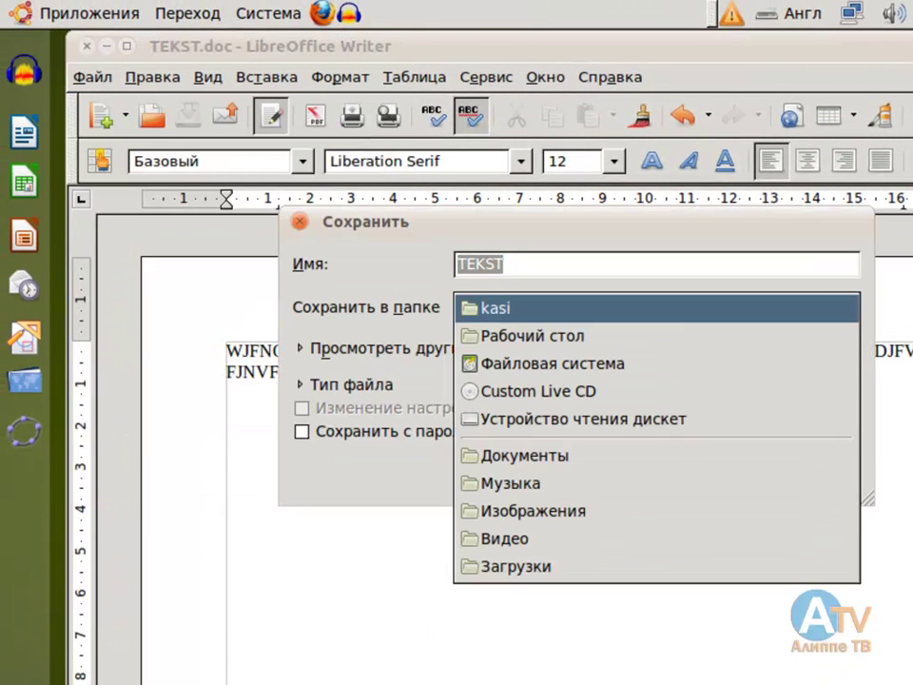
{"action": "left_click", "coordinate": [602, 464]}
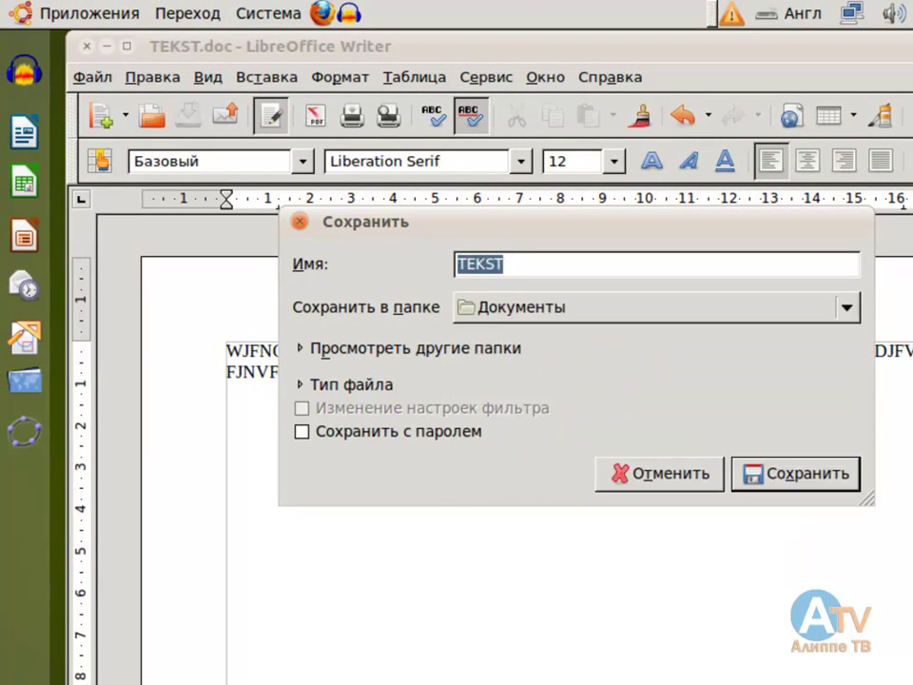
{"action": "left_click", "coordinate": [816, 478]}
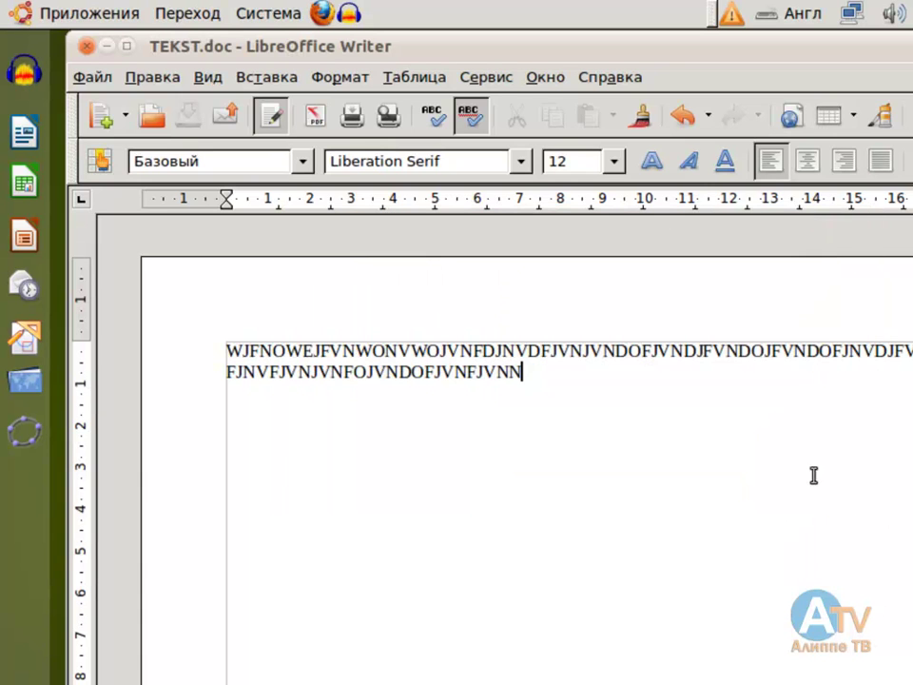
Save a further copy of TEKST to the Изображения folder
{"action": "left_click", "coordinate": [88, 80]}
{"action": "left_click", "coordinate": [159, 274]}
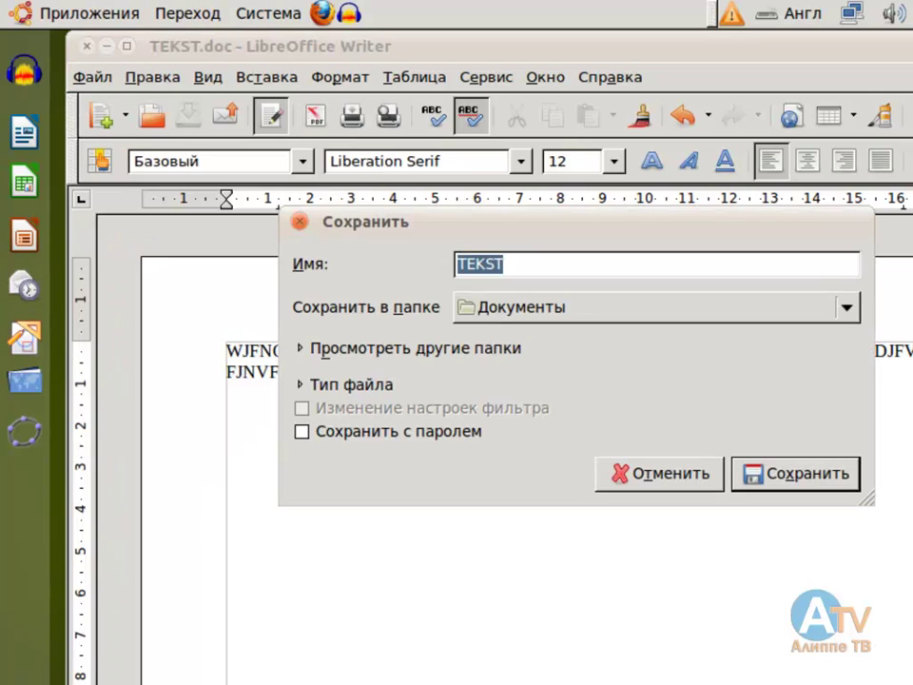
{"action": "left_click", "coordinate": [851, 316]}
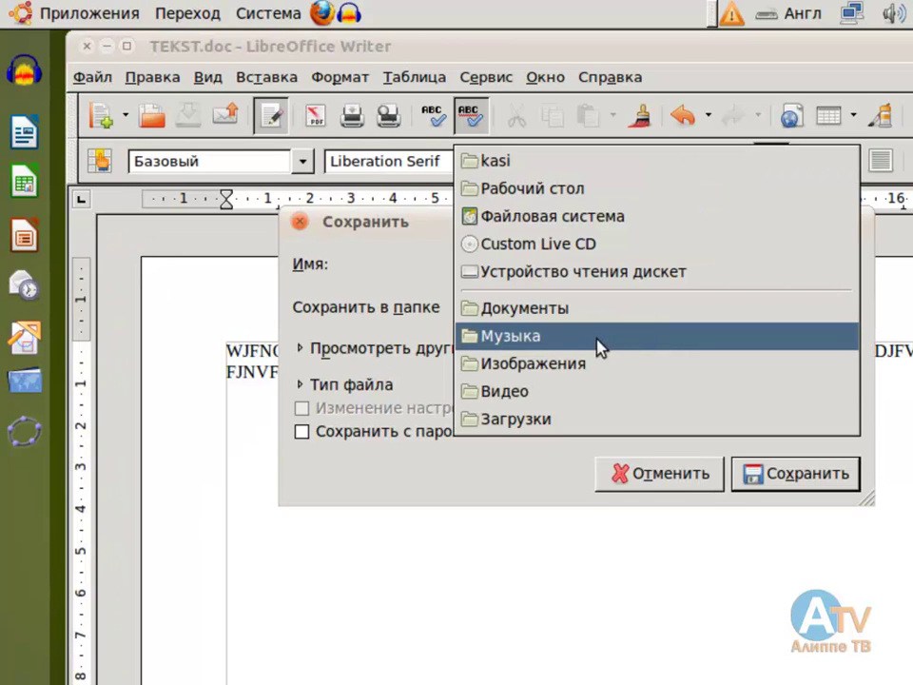
{"action": "left_click", "coordinate": [570, 364]}
{"action": "left_click", "coordinate": [781, 483]}
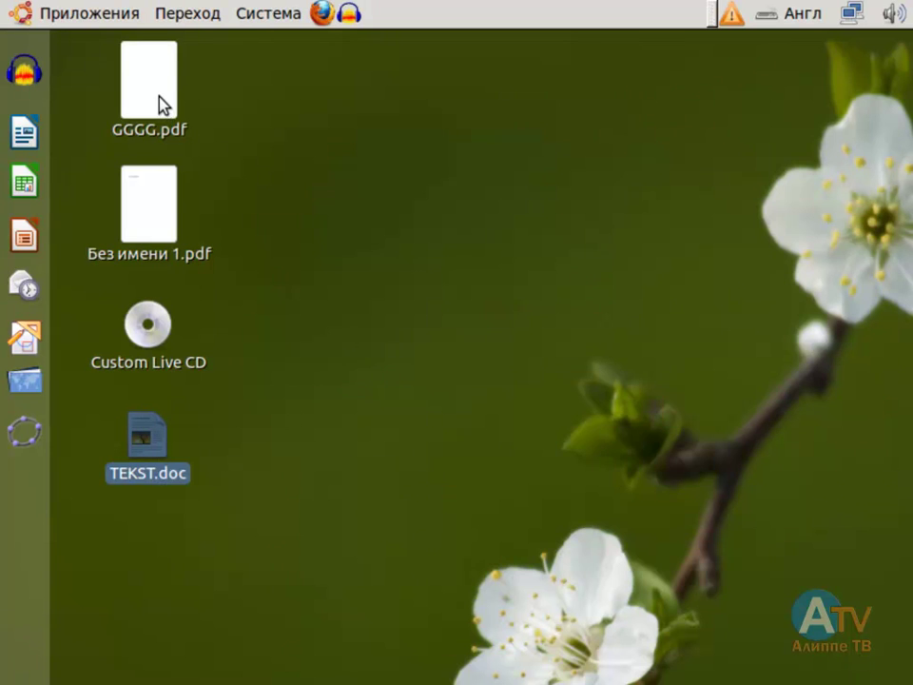
Open the home folder from the desktop and select the TEKST.doc copy saved there
{"action": "left_click", "coordinate": [186, 19]}
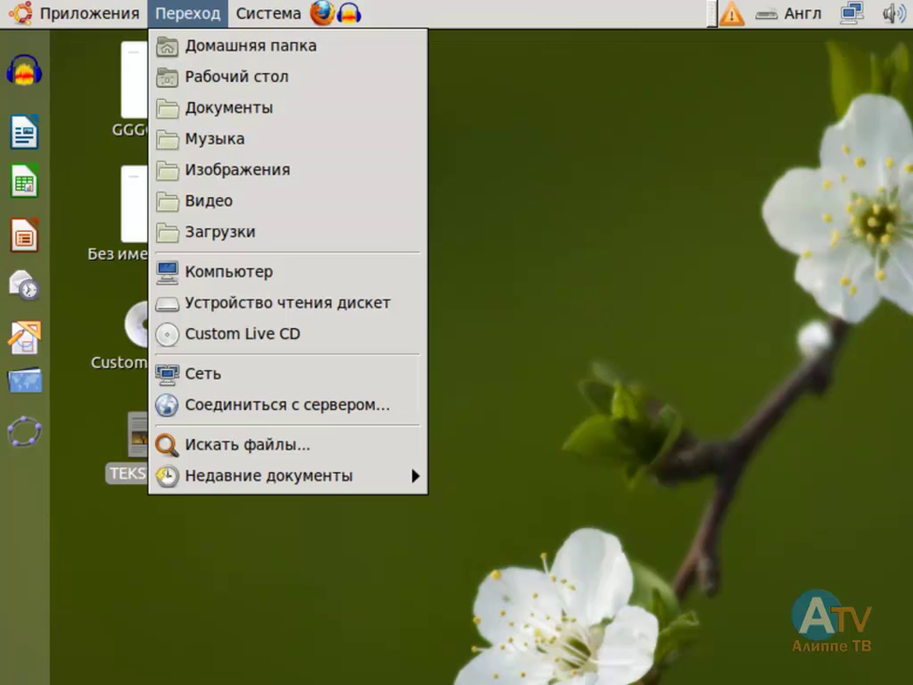
{"action": "left_click", "coordinate": [195, 42]}
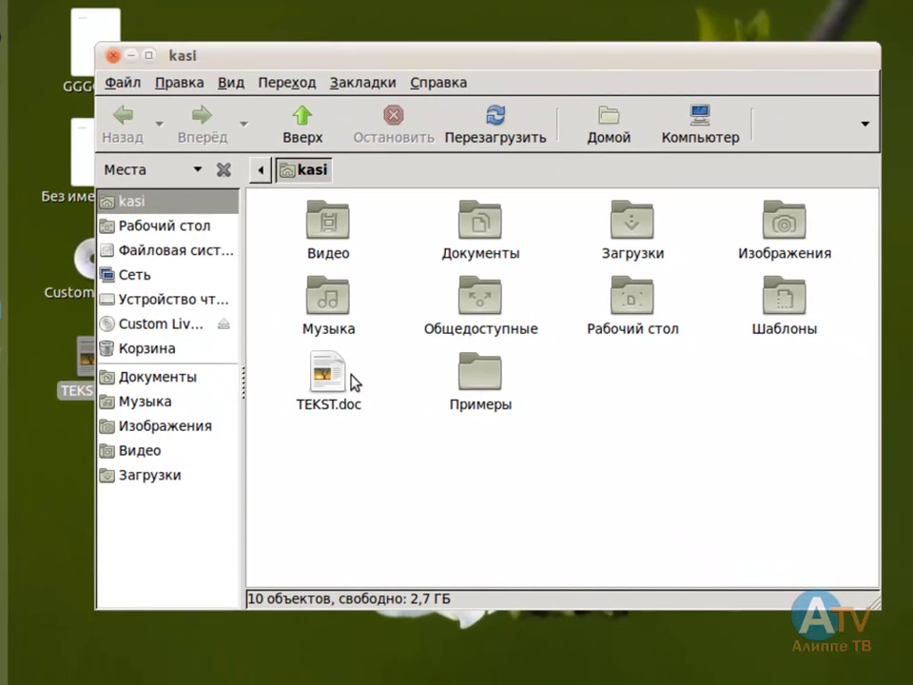
{"action": "left_click", "coordinate": [350, 377]}
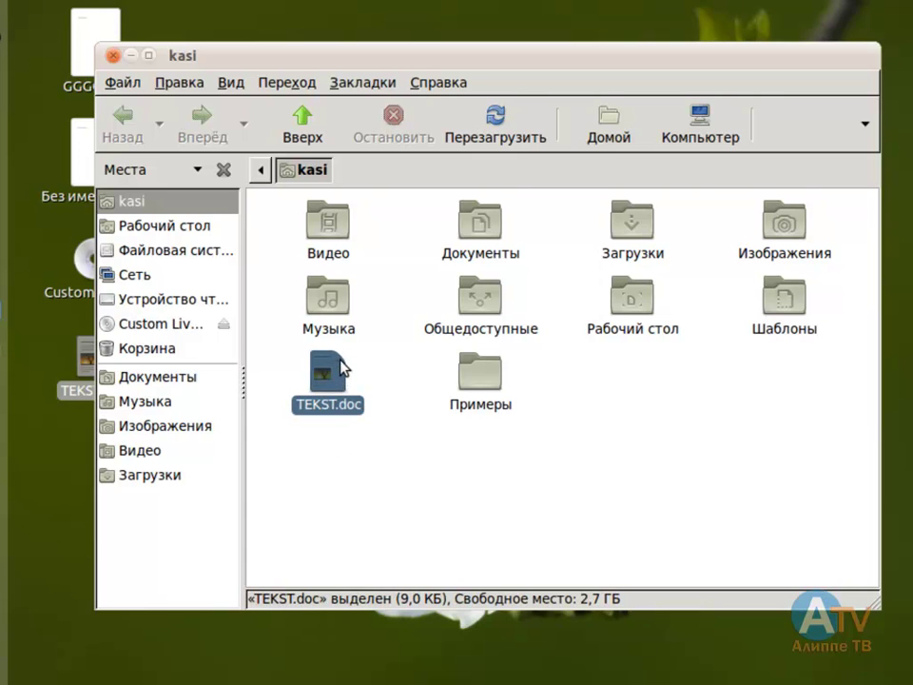
Check the Изображения and Документы folders for the saved TEKST.doc copies and return to the home folder
{"action": "double_click", "coordinate": [785, 230]}
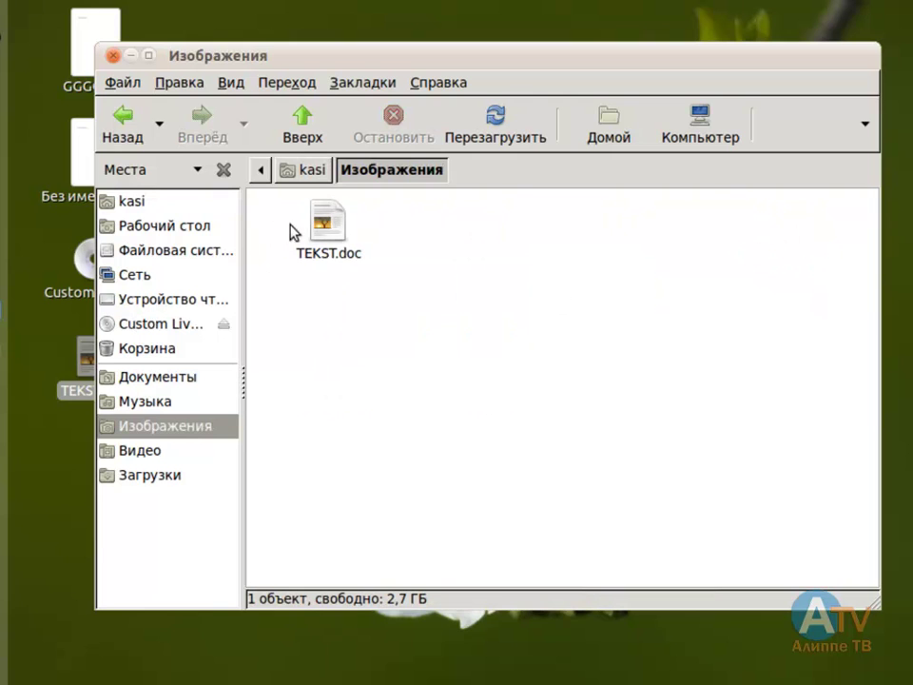
{"action": "left_click", "coordinate": [132, 138]}
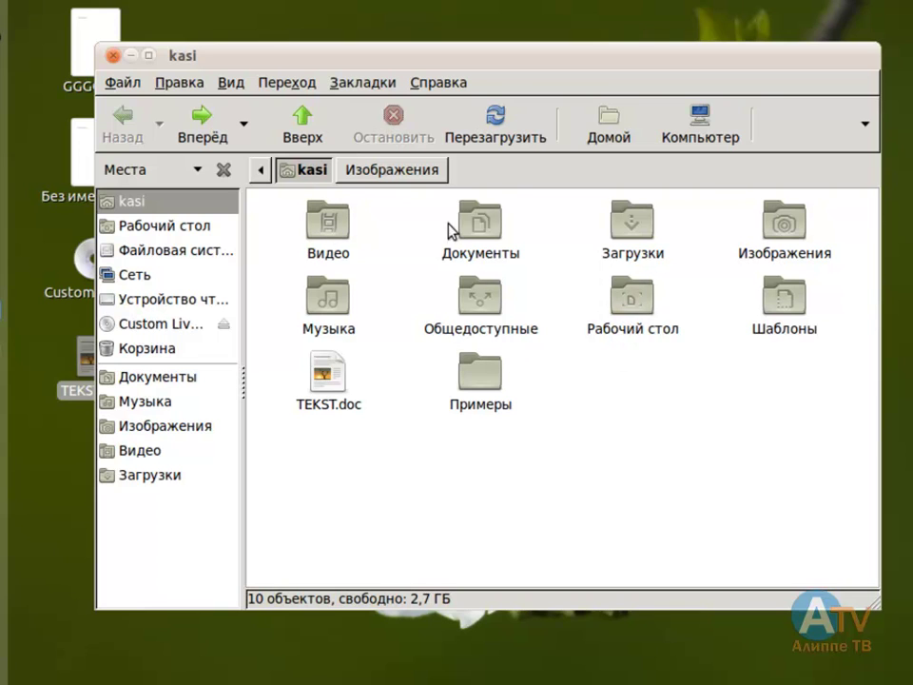
{"action": "left_click", "coordinate": [489, 243]}
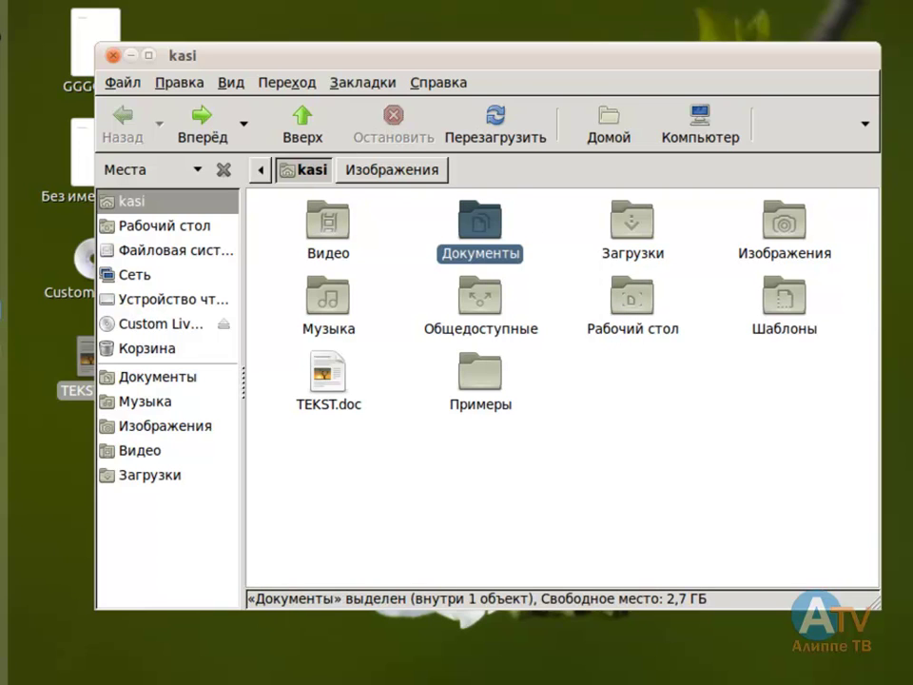
{"action": "double_click", "coordinate": [489, 240]}
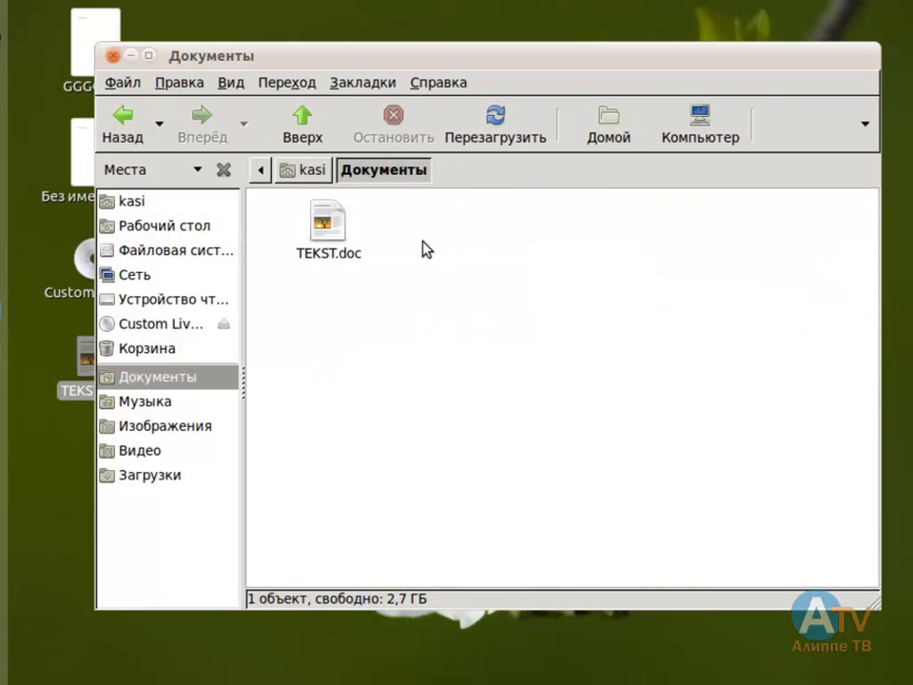
{"action": "left_click", "coordinate": [127, 135]}
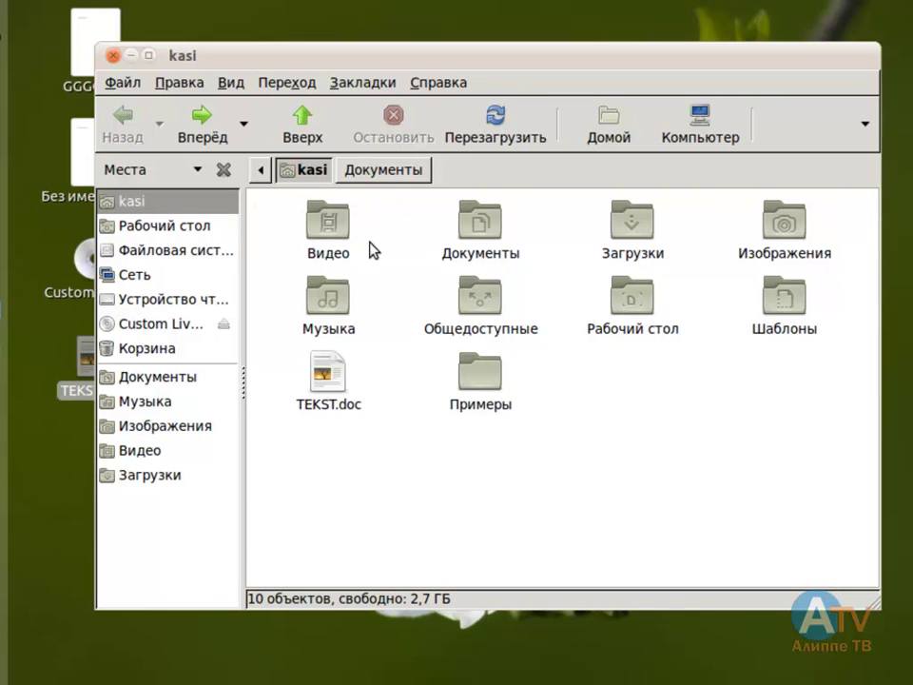
Browse the bookmarked Документы, Музыка, Изображения, Видео and Загрузки folders, returning to Документы, and close the file manager
{"action": "left_click", "coordinate": [120, 378]}
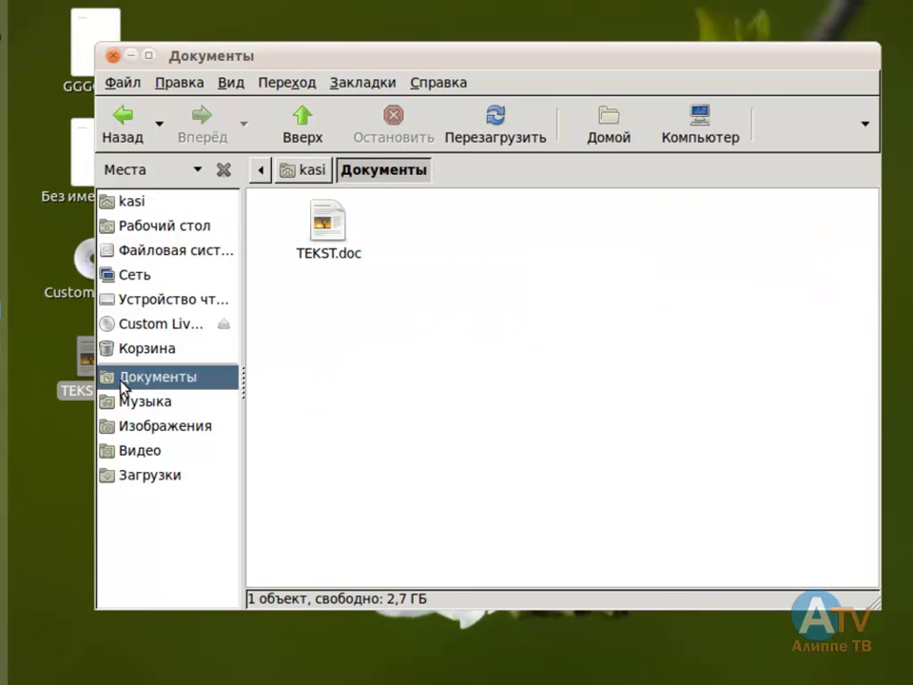
{"action": "left_click", "coordinate": [105, 403]}
{"action": "left_click", "coordinate": [130, 427]}
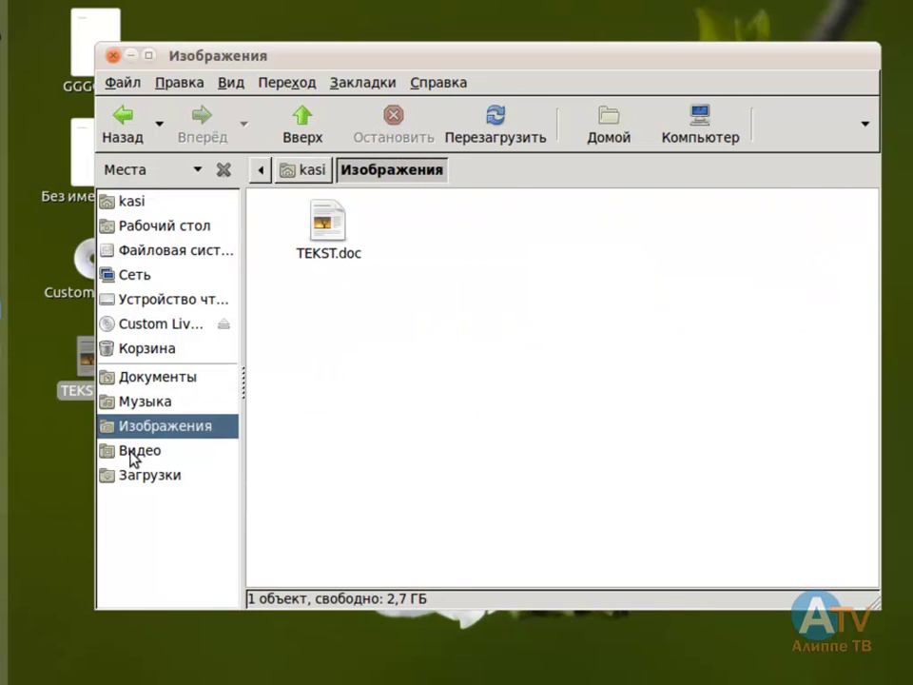
{"action": "left_click", "coordinate": [128, 450]}
{"action": "left_click", "coordinate": [133, 475]}
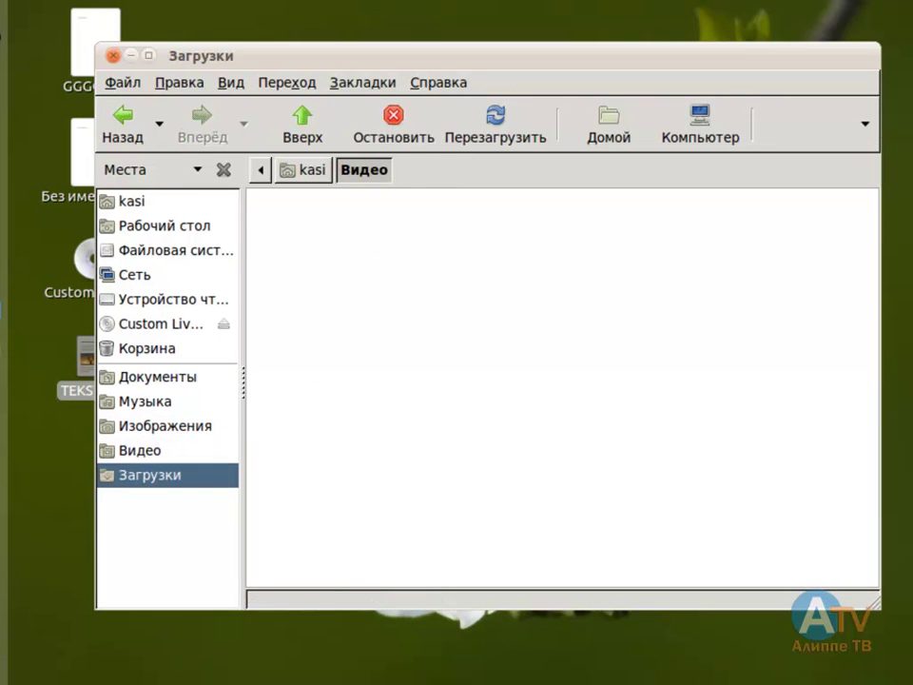
{"action": "left_click", "coordinate": [127, 451]}
{"action": "left_click", "coordinate": [122, 428]}
{"action": "left_click", "coordinate": [119, 400]}
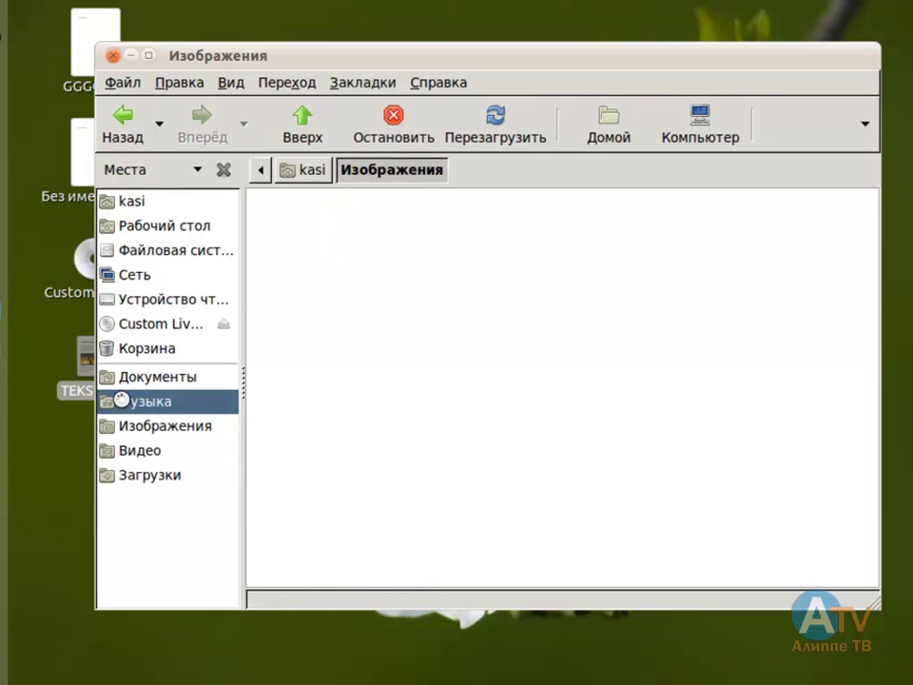
{"action": "left_click", "coordinate": [103, 377]}
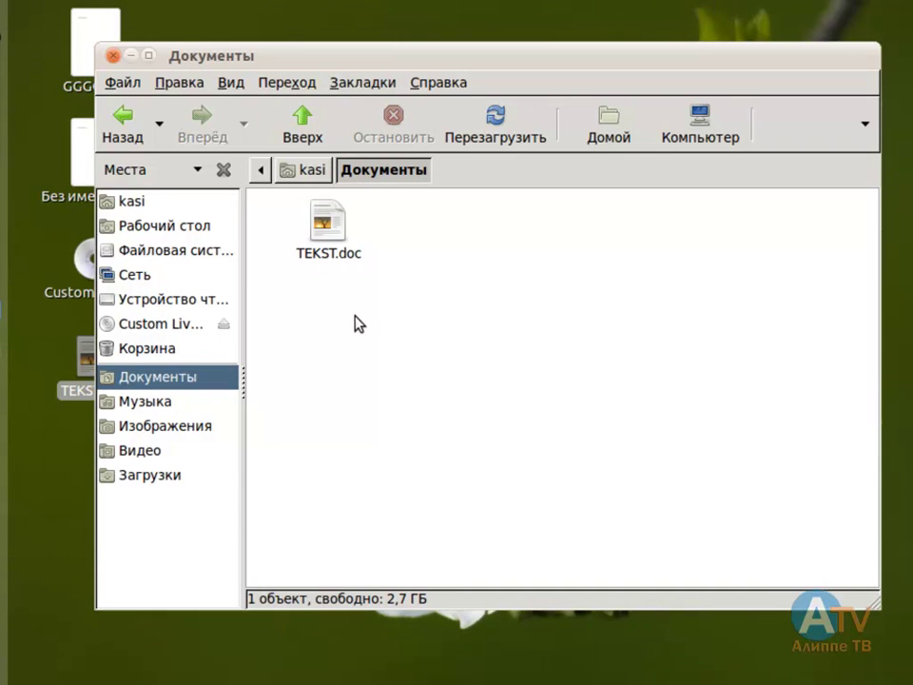
{"action": "left_click", "coordinate": [112, 56]}
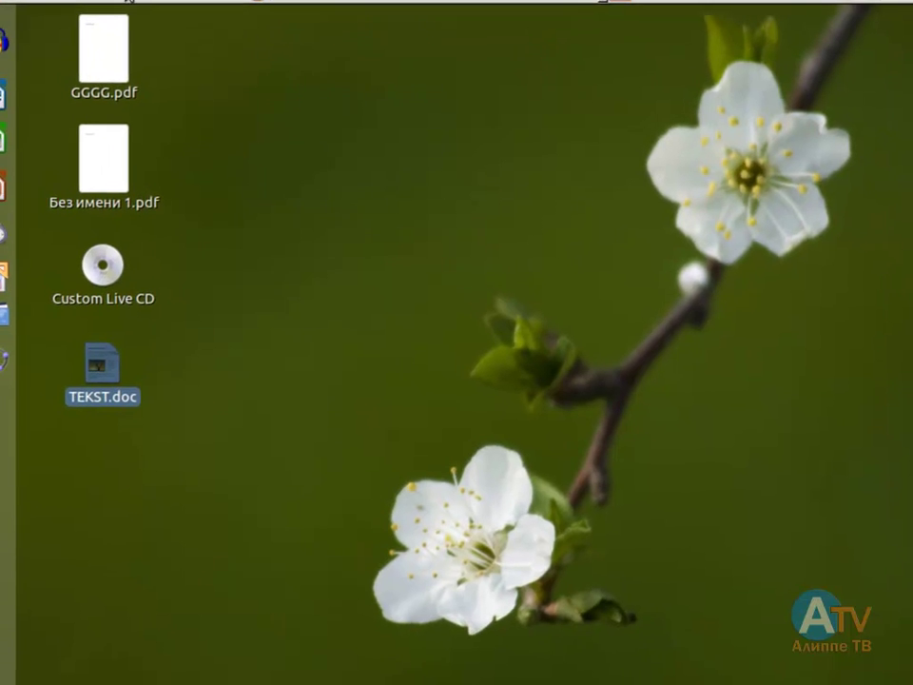
Open the Компьютер location and move its window clear of the desktop icons
{"action": "left_click", "coordinate": [157, 12]}
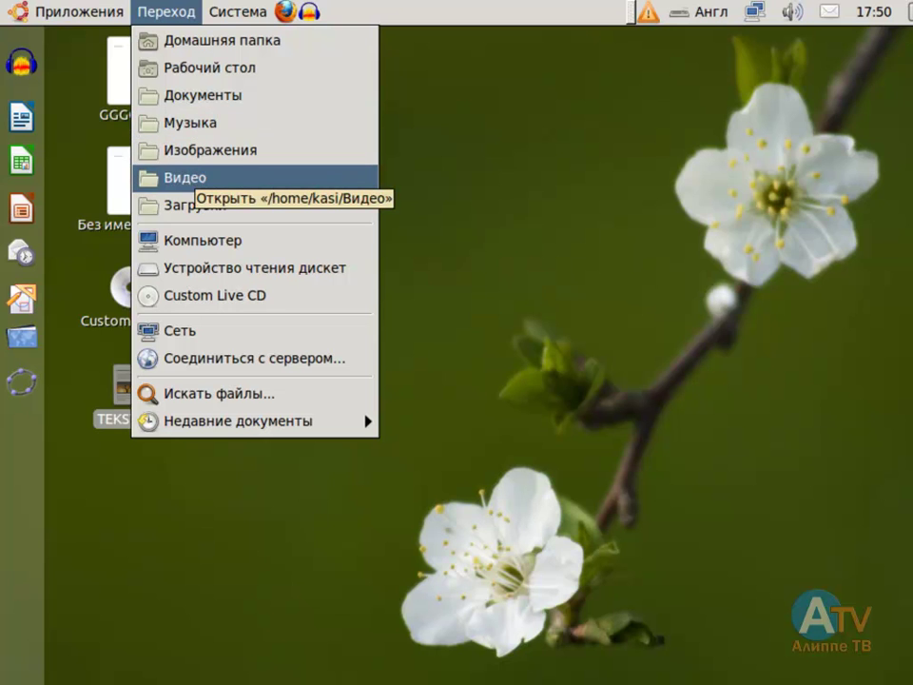
{"action": "left_click", "coordinate": [205, 240]}
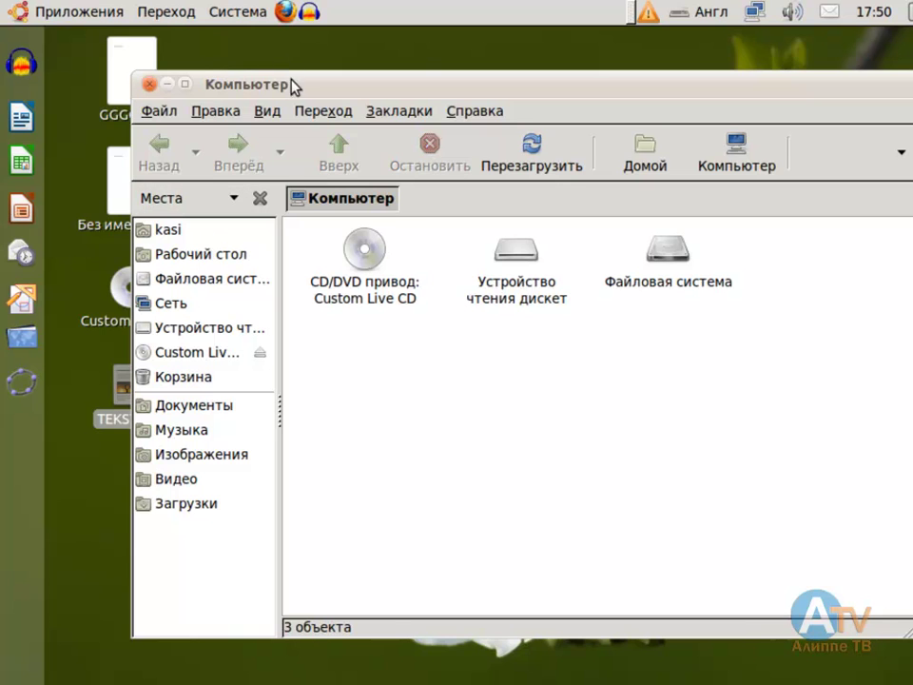
{"action": "left_click_drag", "start_coordinate": [295, 83], "coordinate": [336, 69]}
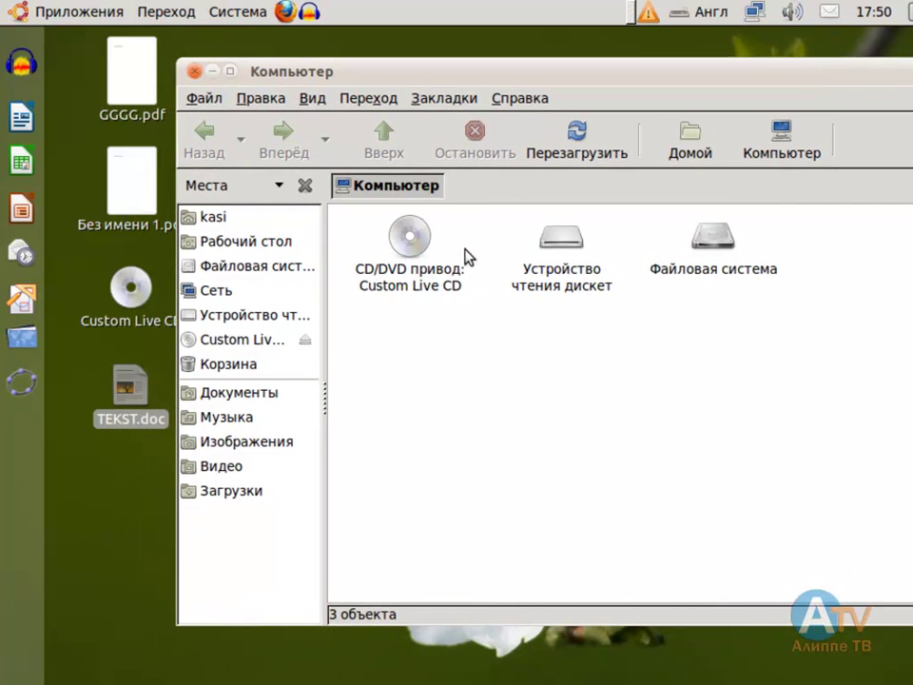
{"action": "left_click_drag", "start_coordinate": [399, 80], "coordinate": [426, 74]}
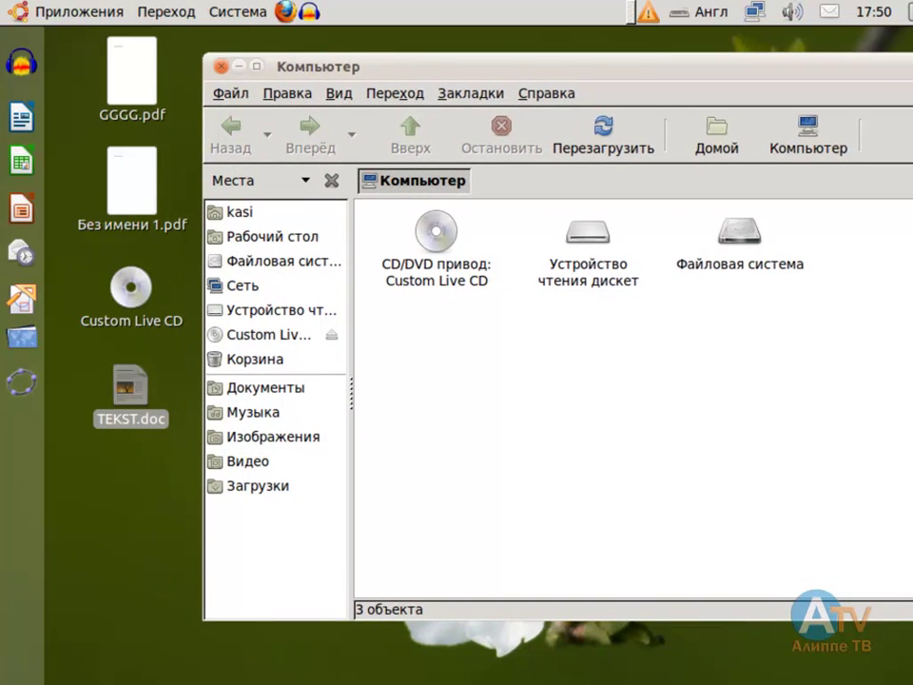
View the home, Документы and Изображения folders from the Компьютер window and close it
{"action": "left_click", "coordinate": [239, 219]}
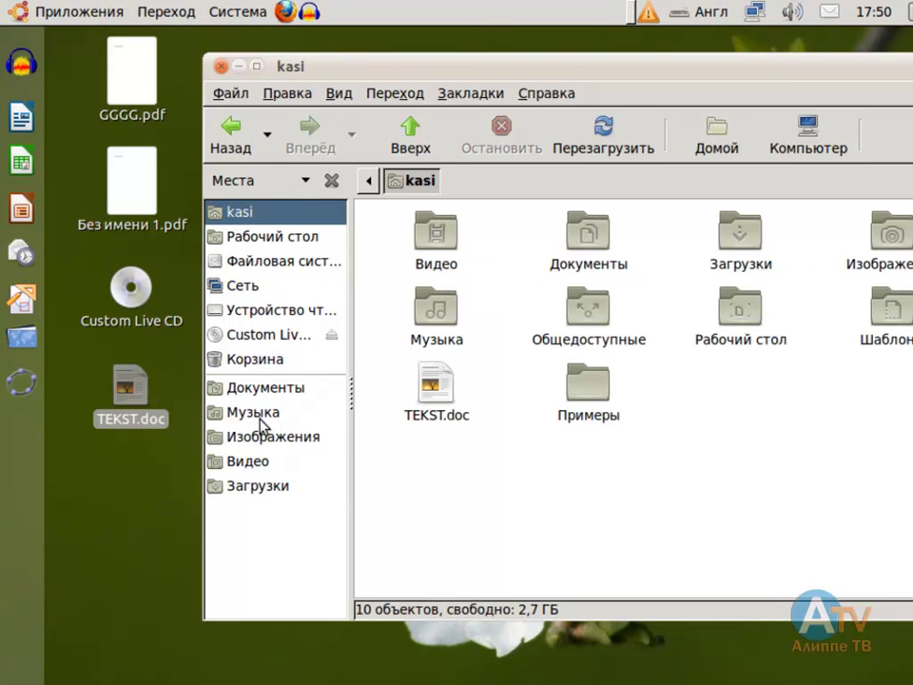
{"action": "left_click", "coordinate": [257, 392]}
{"action": "left_click", "coordinate": [260, 434]}
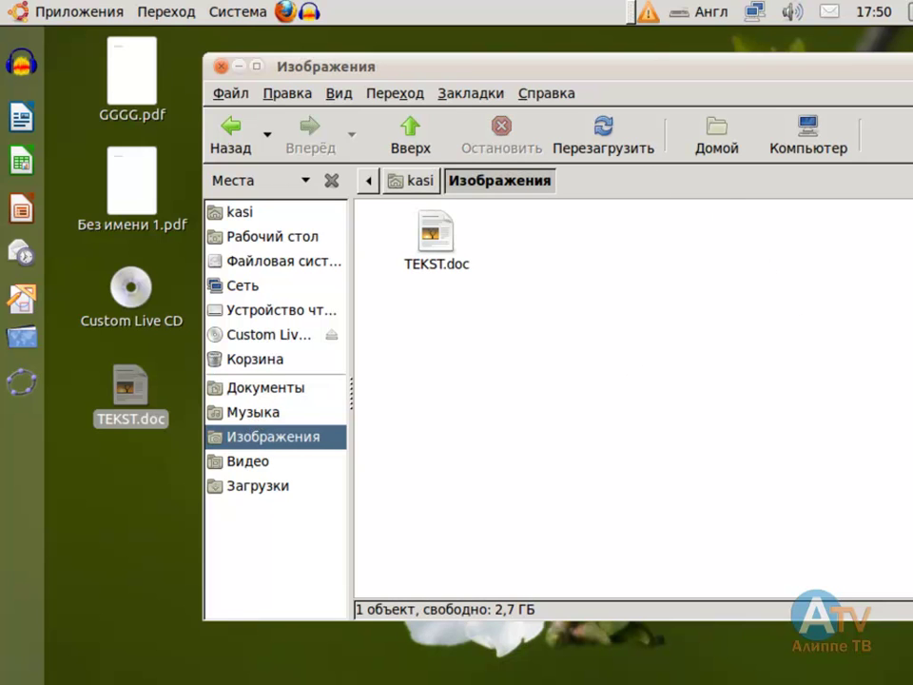
{"action": "left_click_drag", "start_coordinate": [416, 67], "coordinate": [202, 71]}
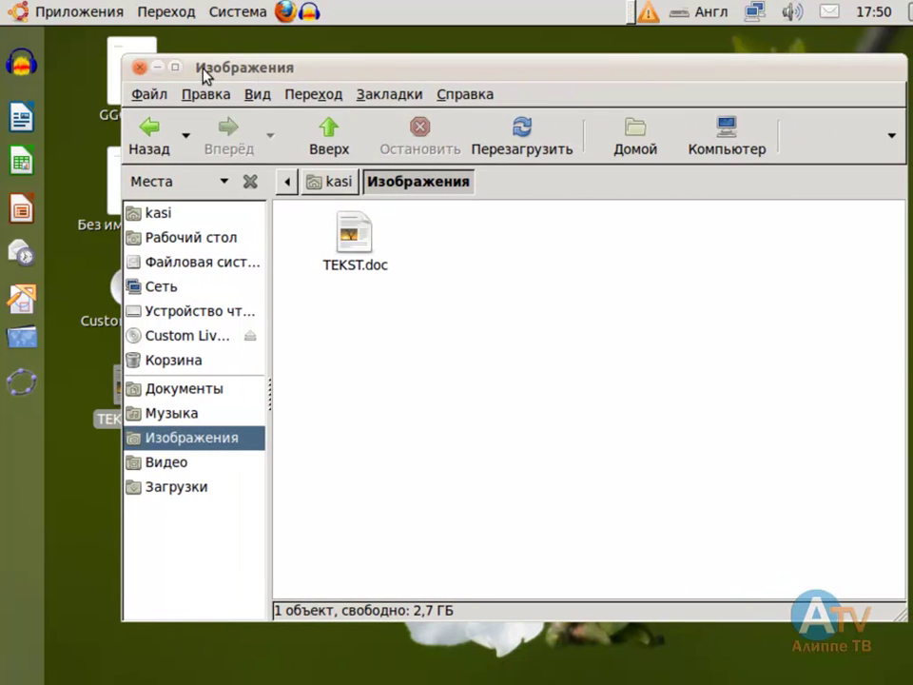
{"action": "left_click", "coordinate": [139, 70]}
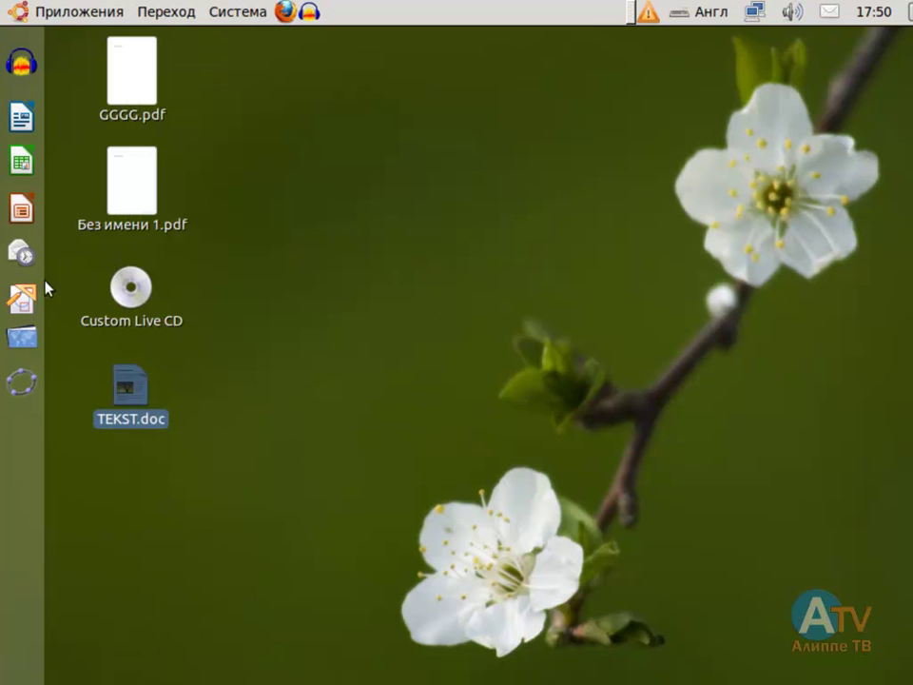
Enter ETRTHRTH in cell A1 of a new Calc spreadsheet, save it as Без имени 1 in Рабочий стол and close it
{"action": "left_click", "coordinate": [21, 118]}
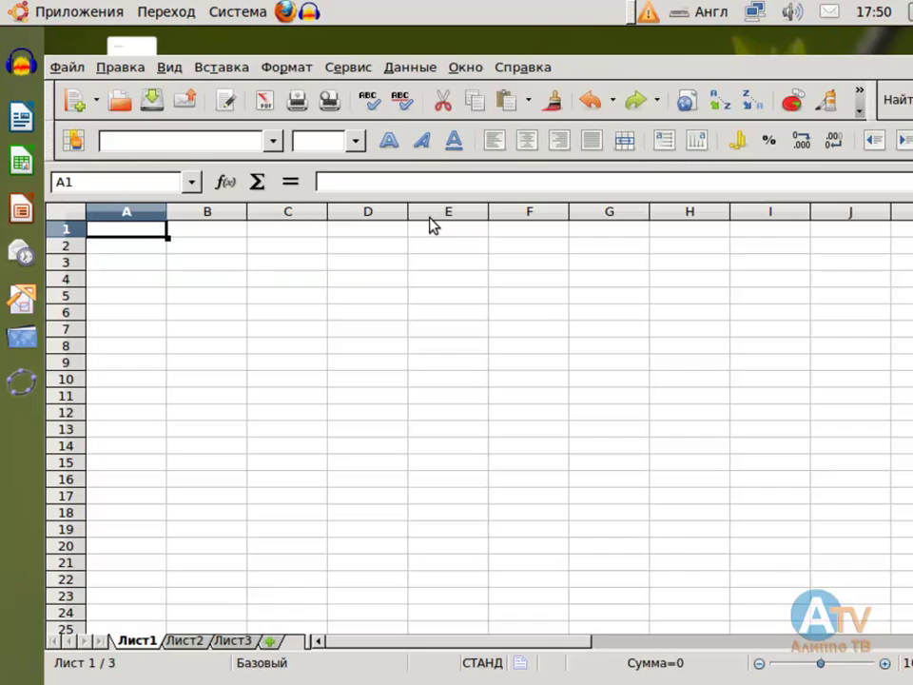
{"action": "type", "text": "ETRTHRTH"}
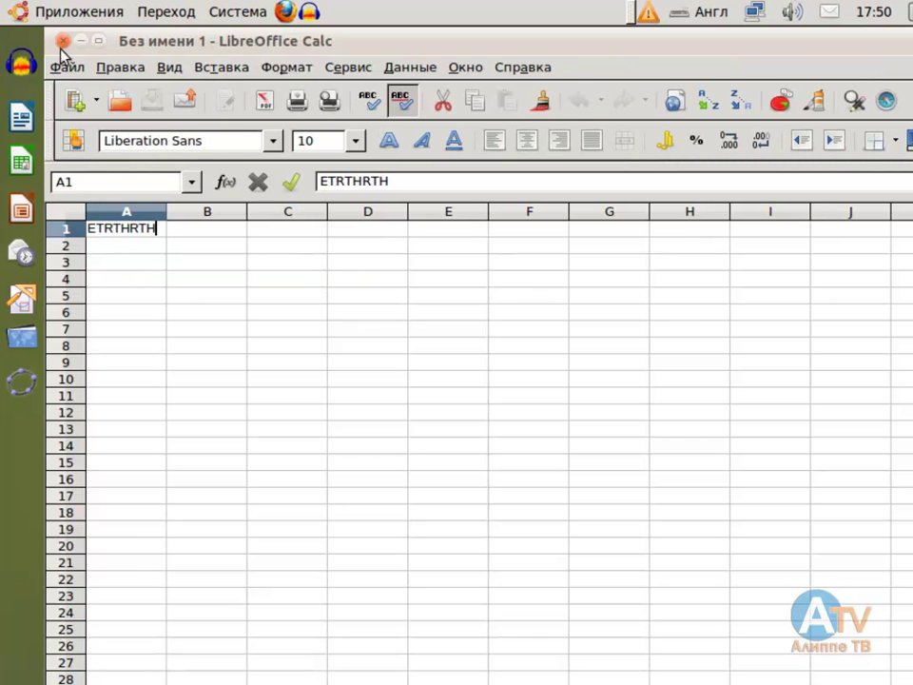
{"action": "left_click", "coordinate": [65, 69]}
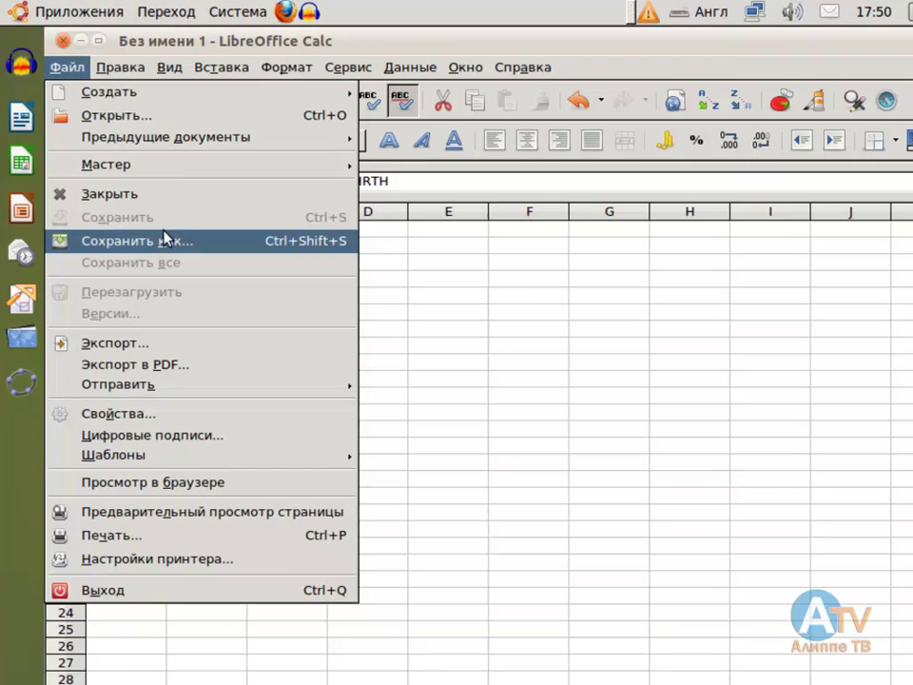
{"action": "left_click", "coordinate": [195, 239]}
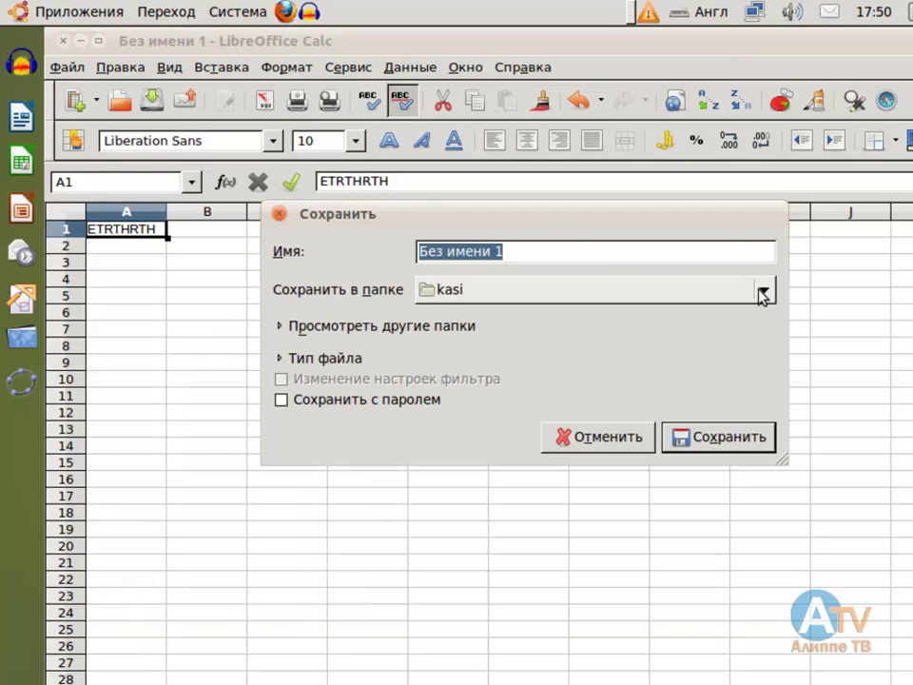
{"action": "left_click", "coordinate": [764, 292]}
{"action": "left_click", "coordinate": [439, 318]}
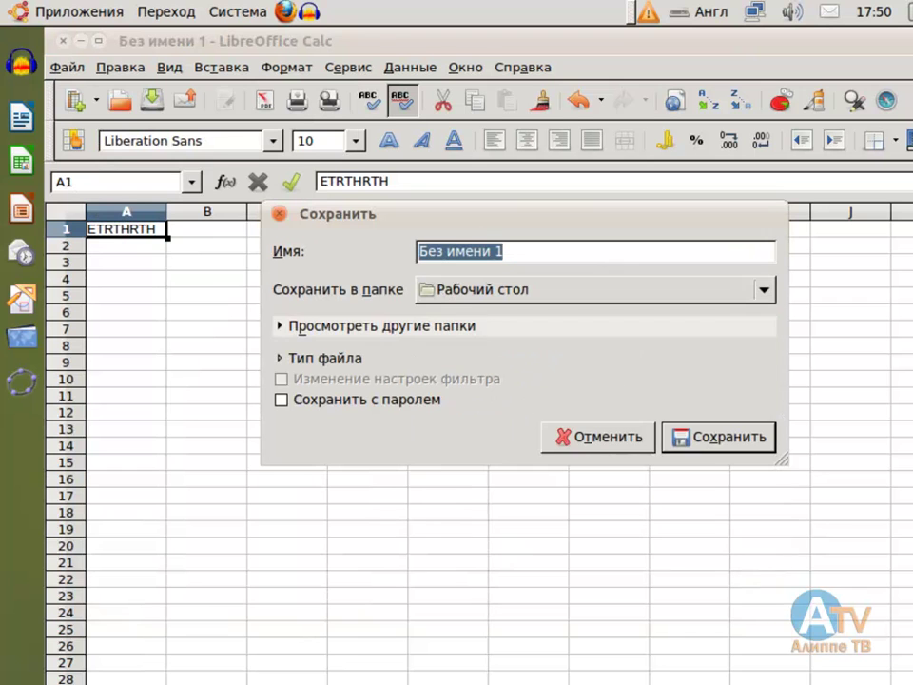
{"action": "left_click", "coordinate": [774, 441]}
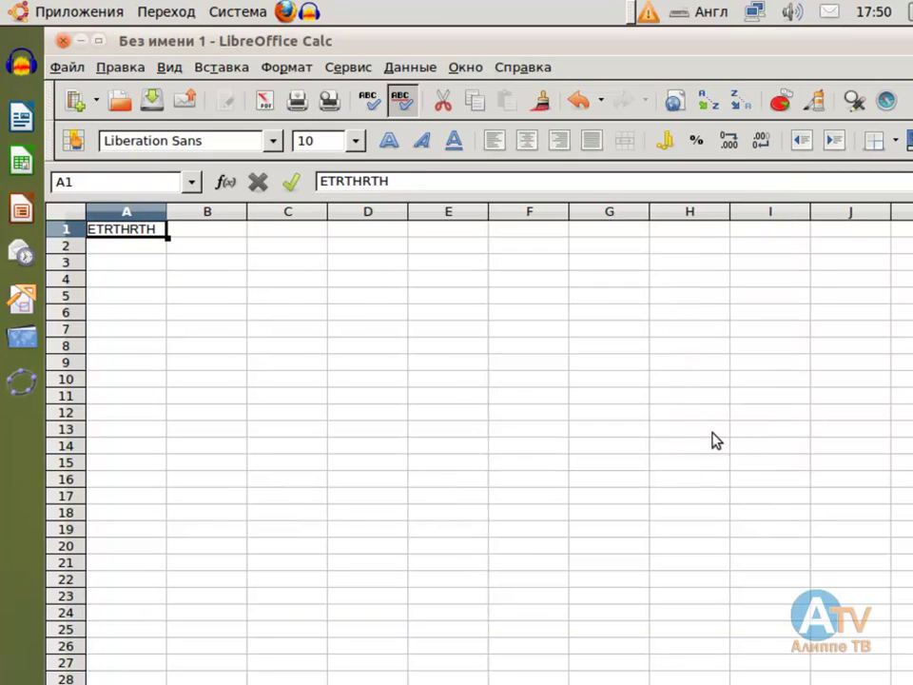
{"action": "left_click", "coordinate": [63, 41]}
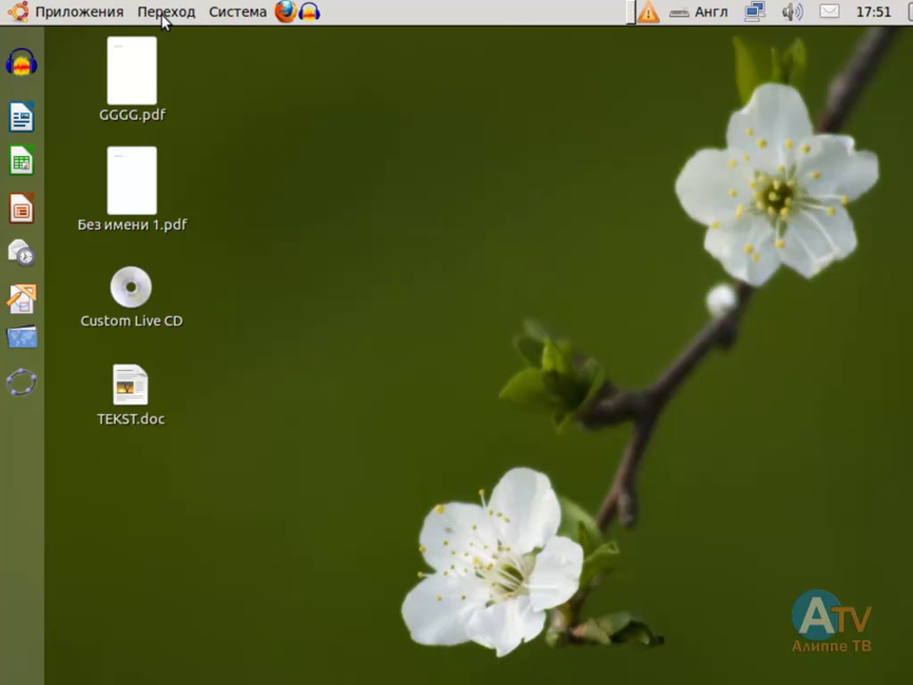